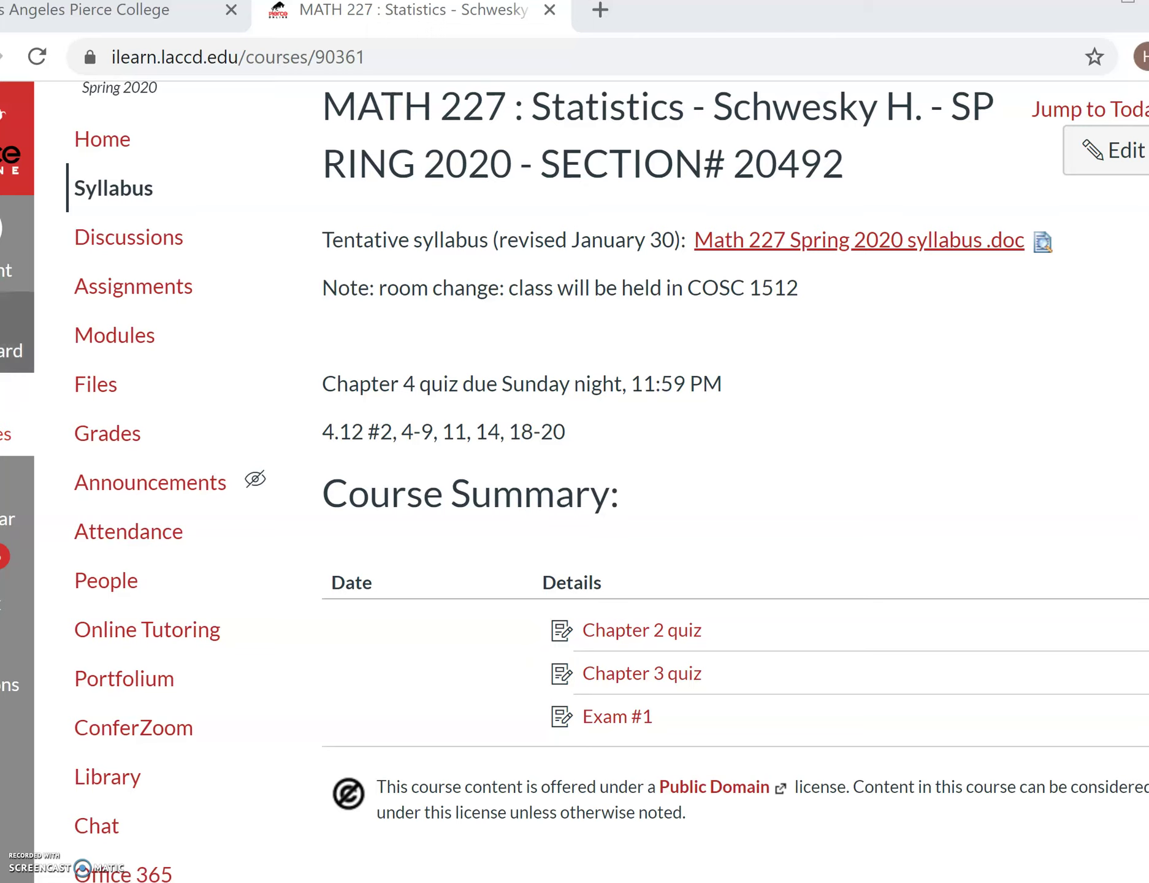
Create a new quiz in the Quizzes area of the Math 227 statistics course
scroll(181, 629, "down", 1)
scroll(178, 626, "down", 10)
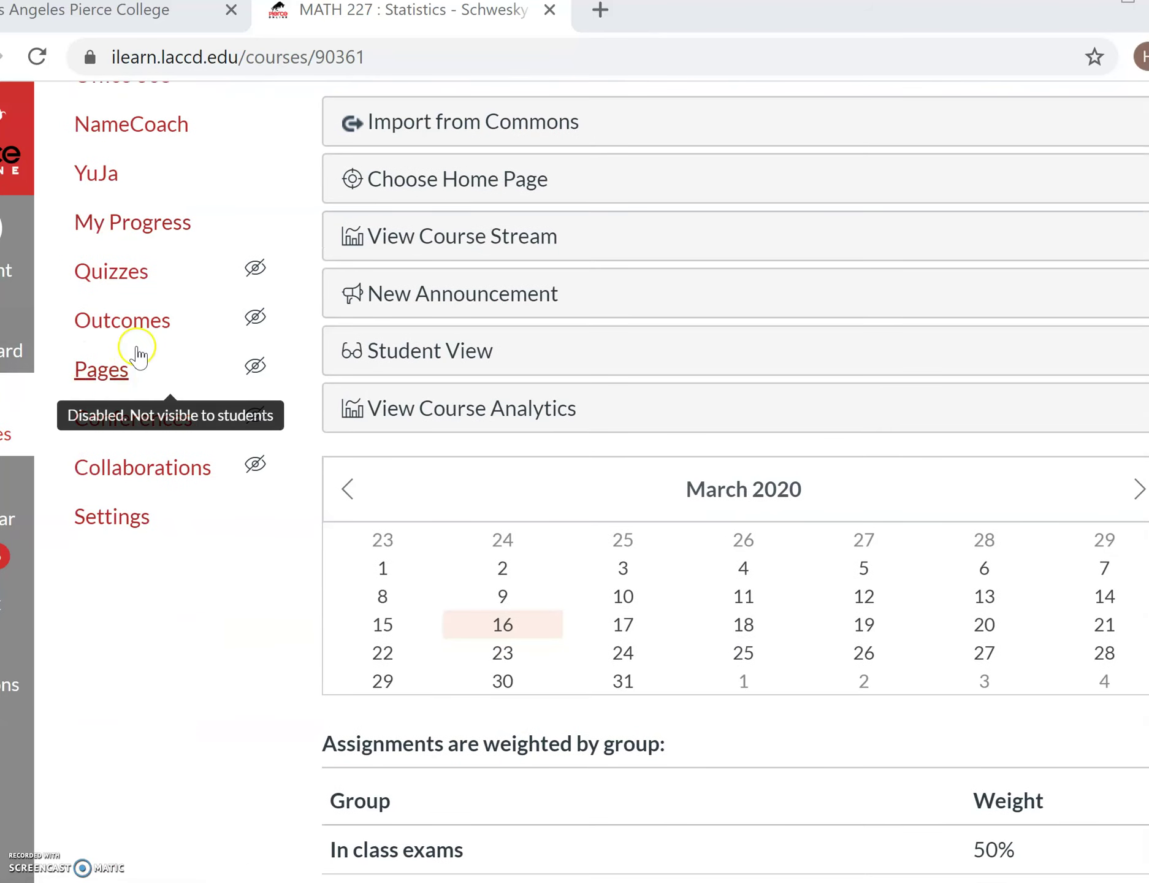
left_click(129, 269)
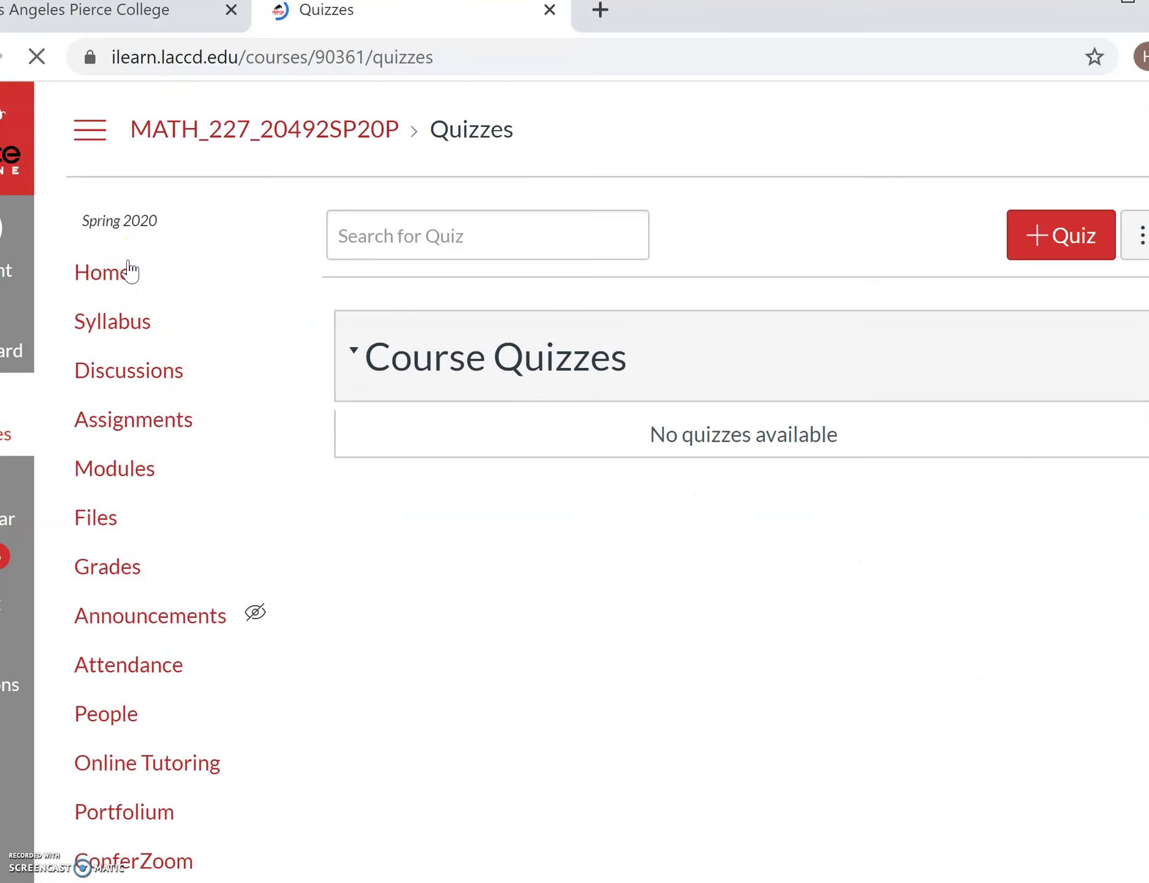
left_click(1032, 232)
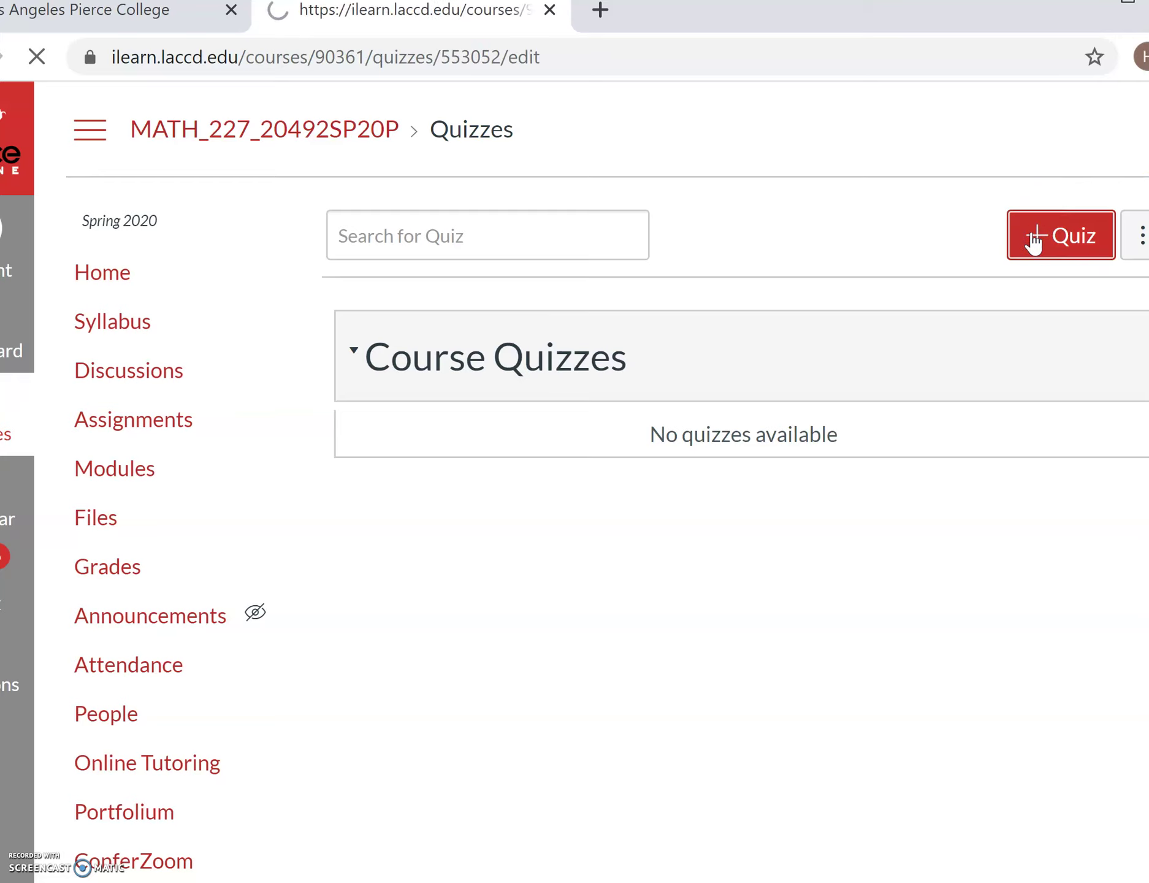
Enter "select correct answer" as the quiz instructions
scroll(687, 290, "down", 15)
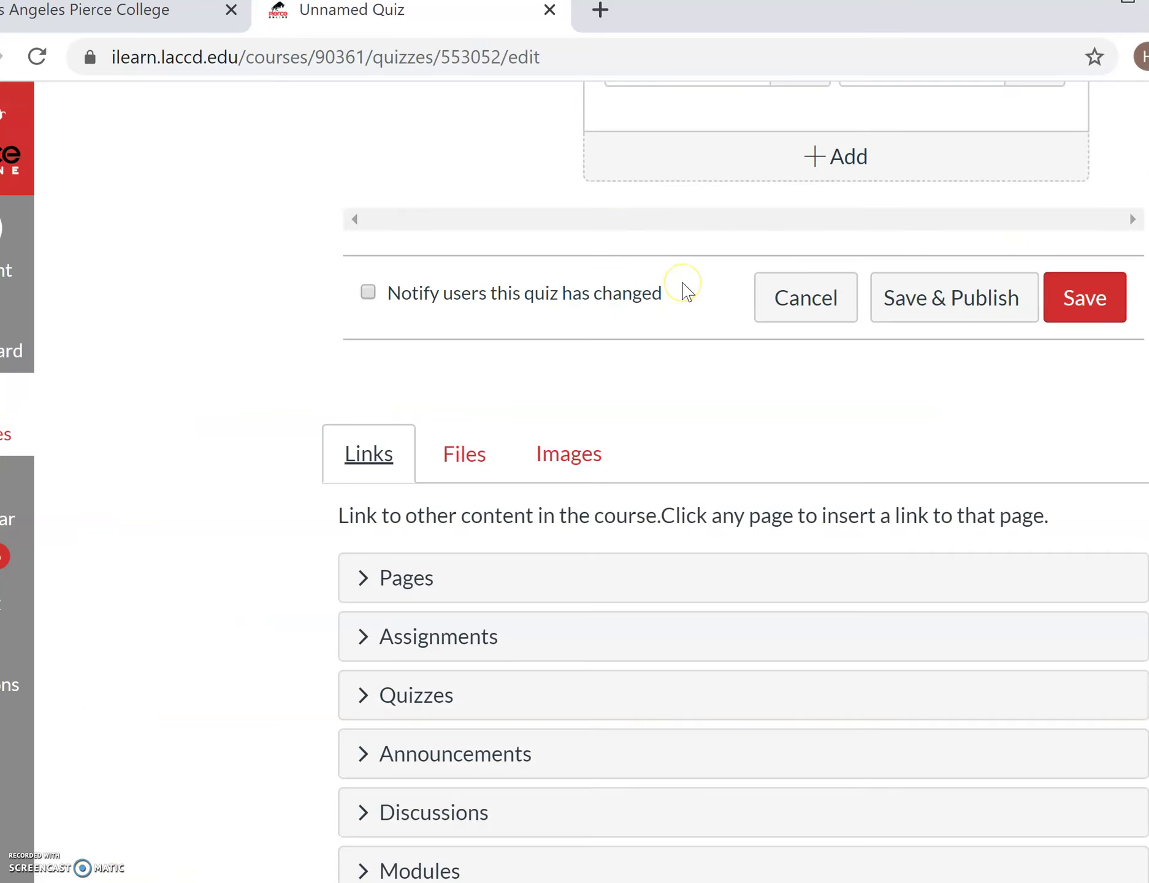
scroll(687, 290, "up", 15)
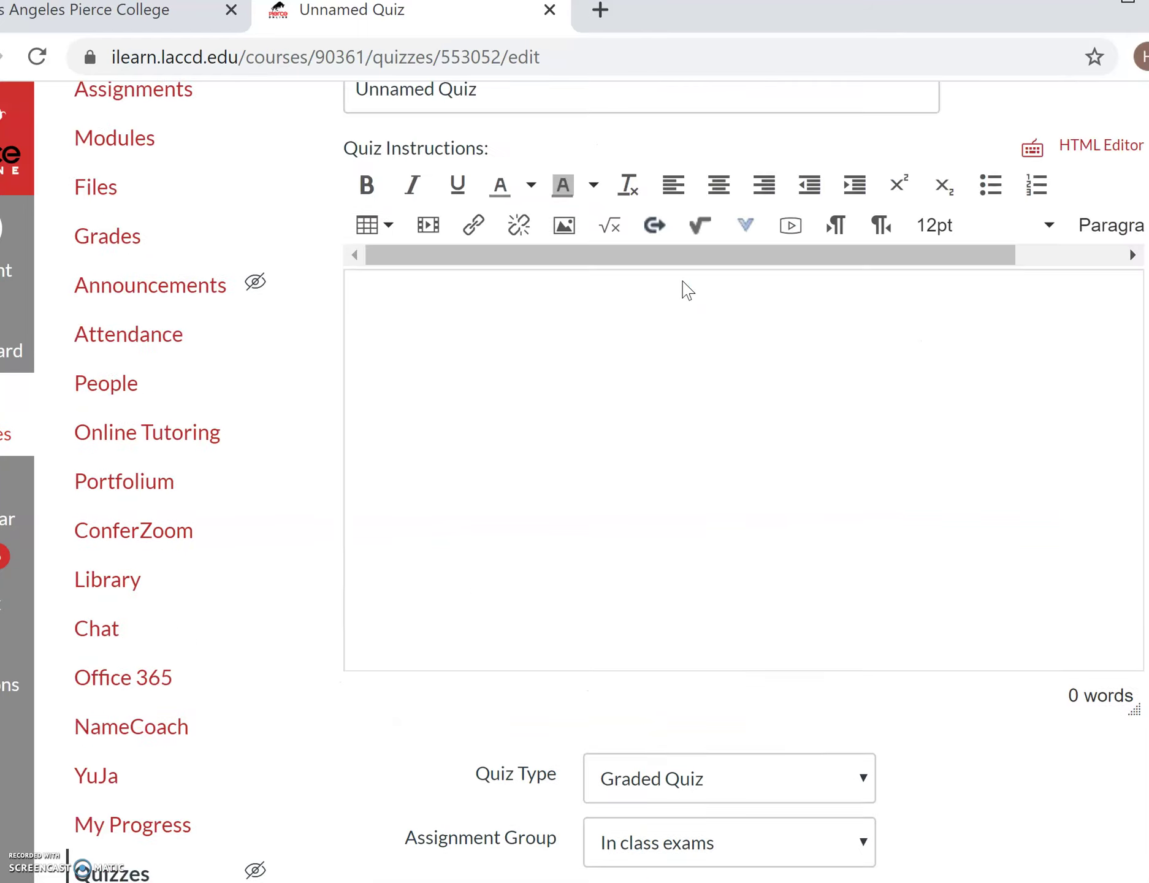
scroll(687, 290, "up", 5)
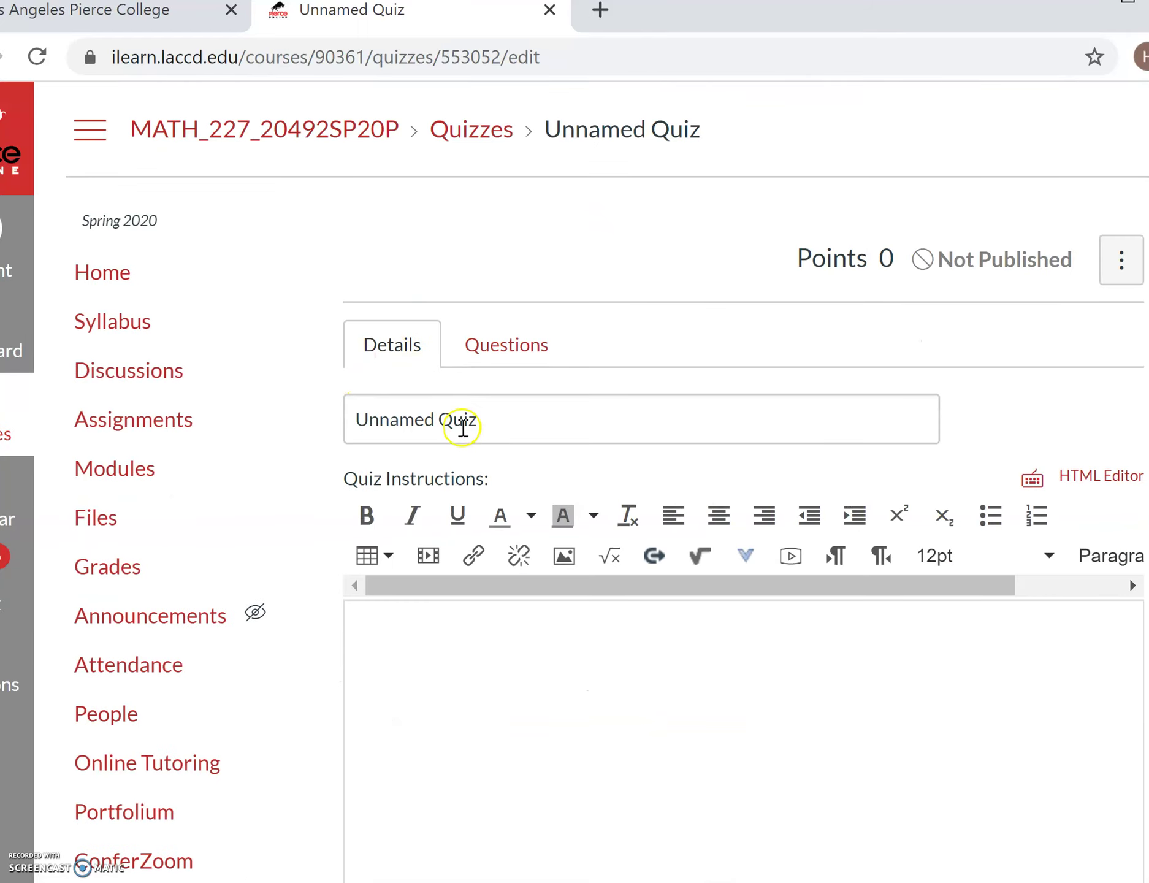
scroll(462, 424, "down", 7)
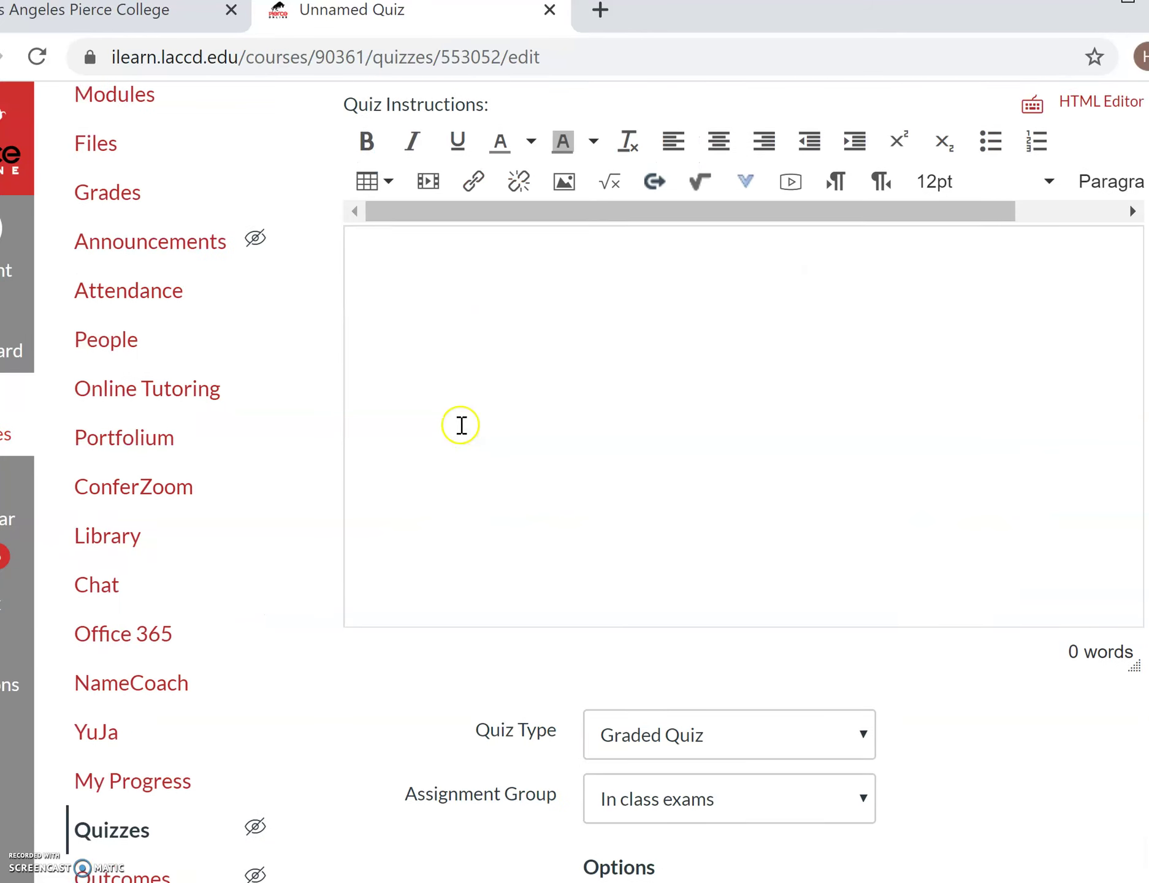
left_click(430, 218)
type("selec")
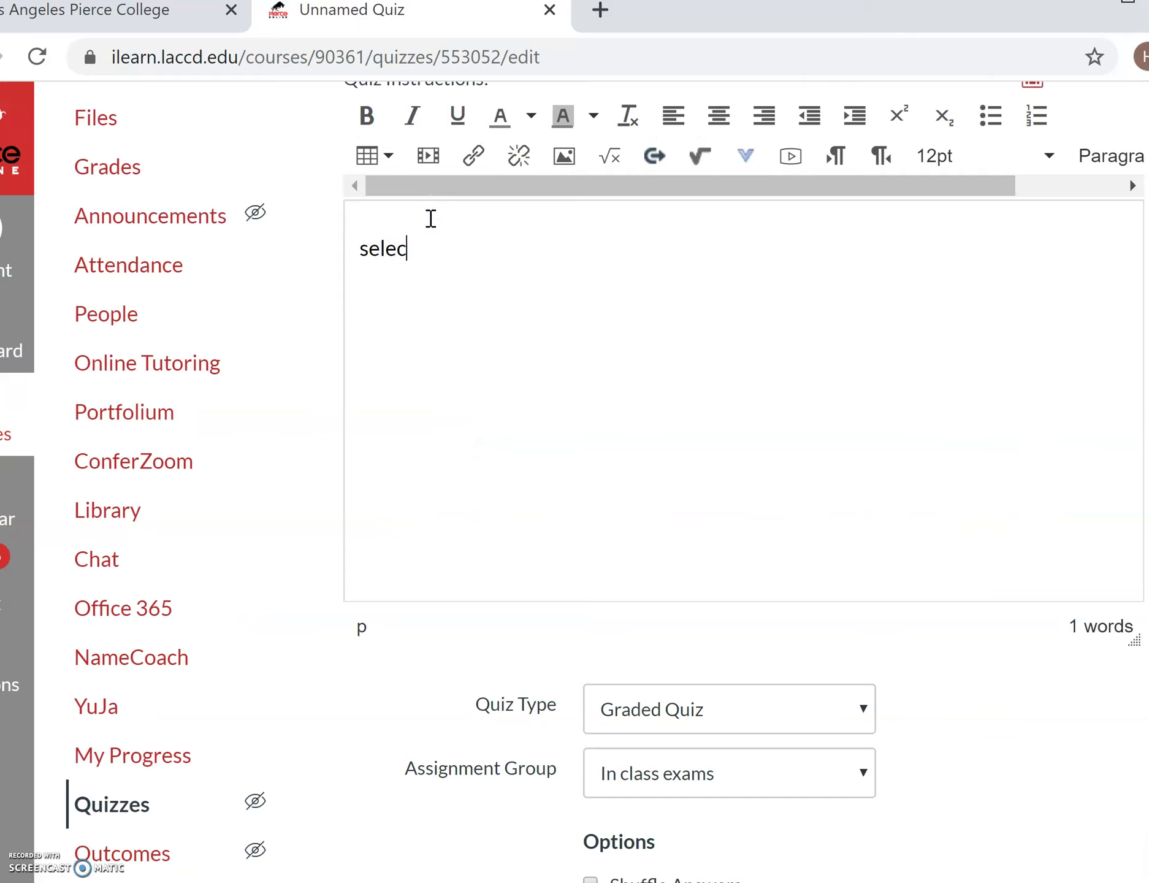
type("t correct answer")
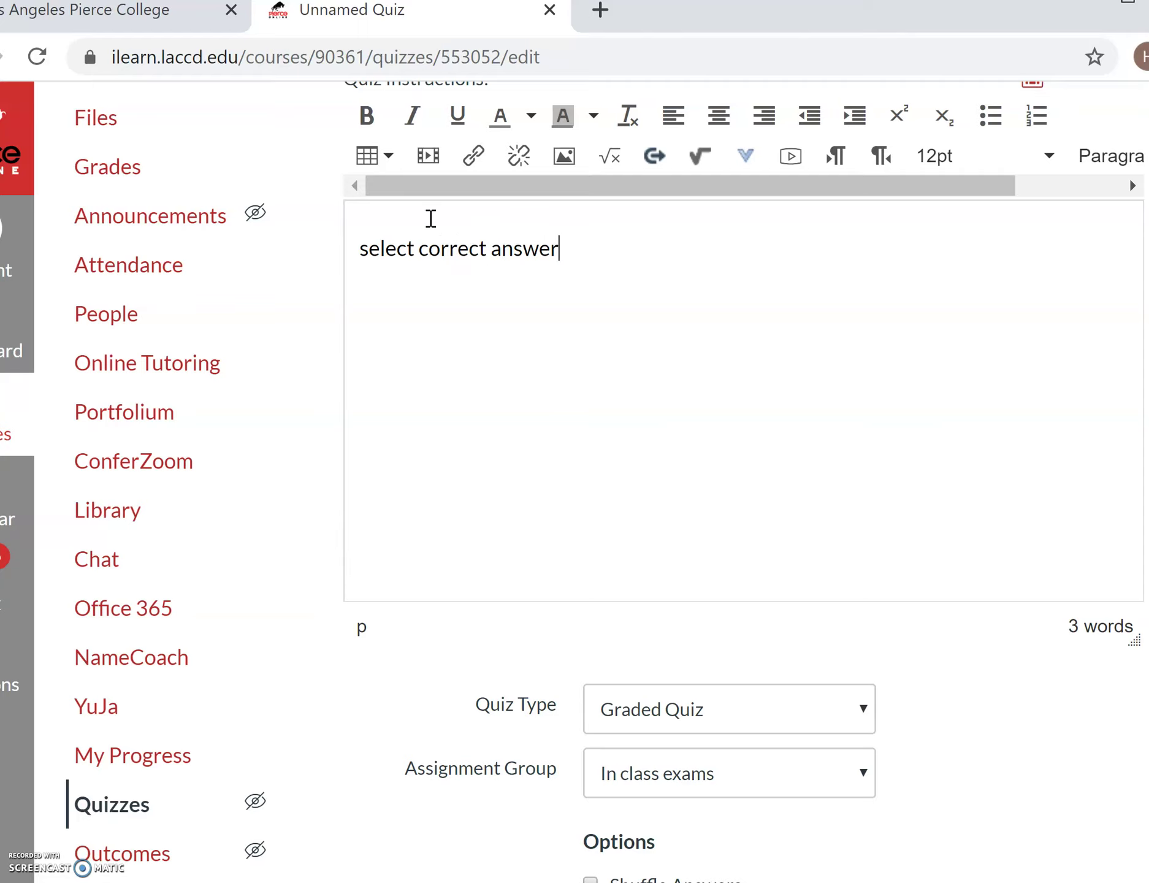
Review the quiz type, assignment group, answer options, restrictions and assignment date settings of the new quiz
scroll(600, 405, "down", 5)
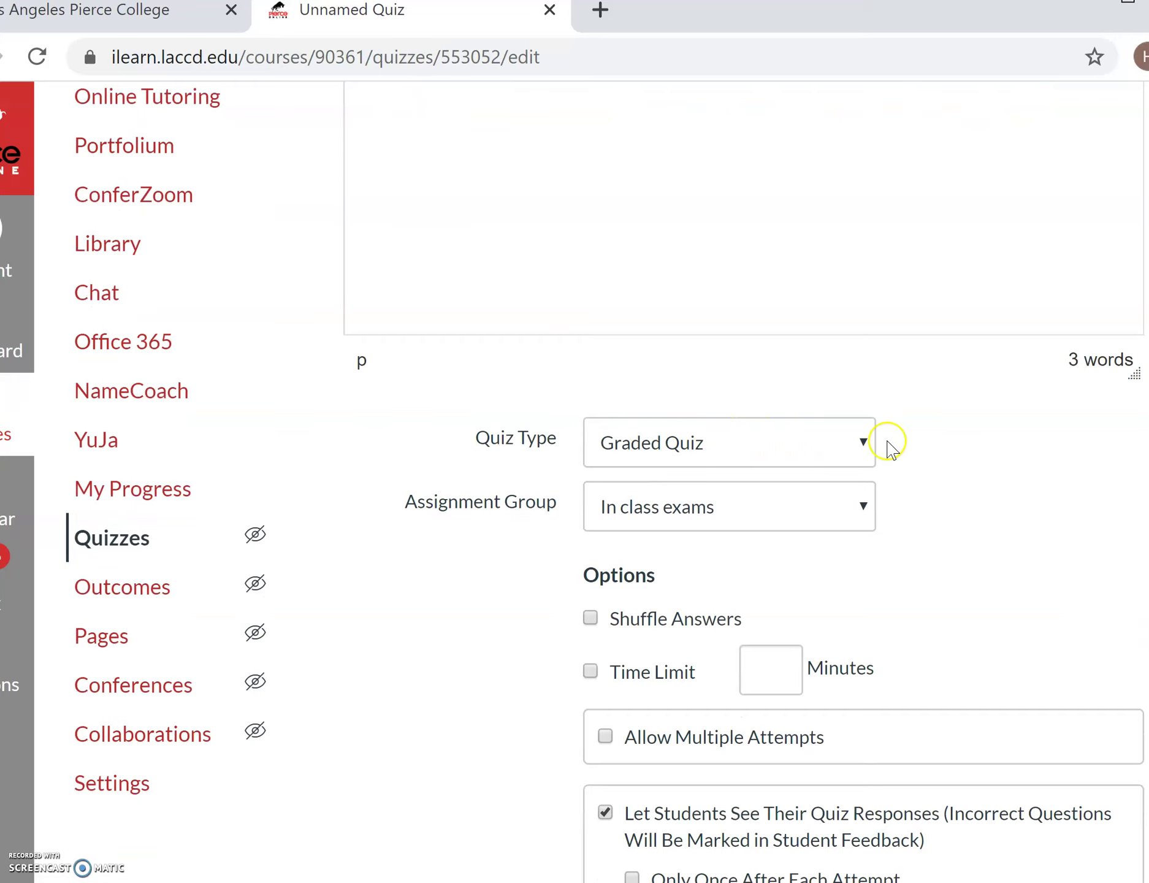
scroll(892, 449, "down", 4)
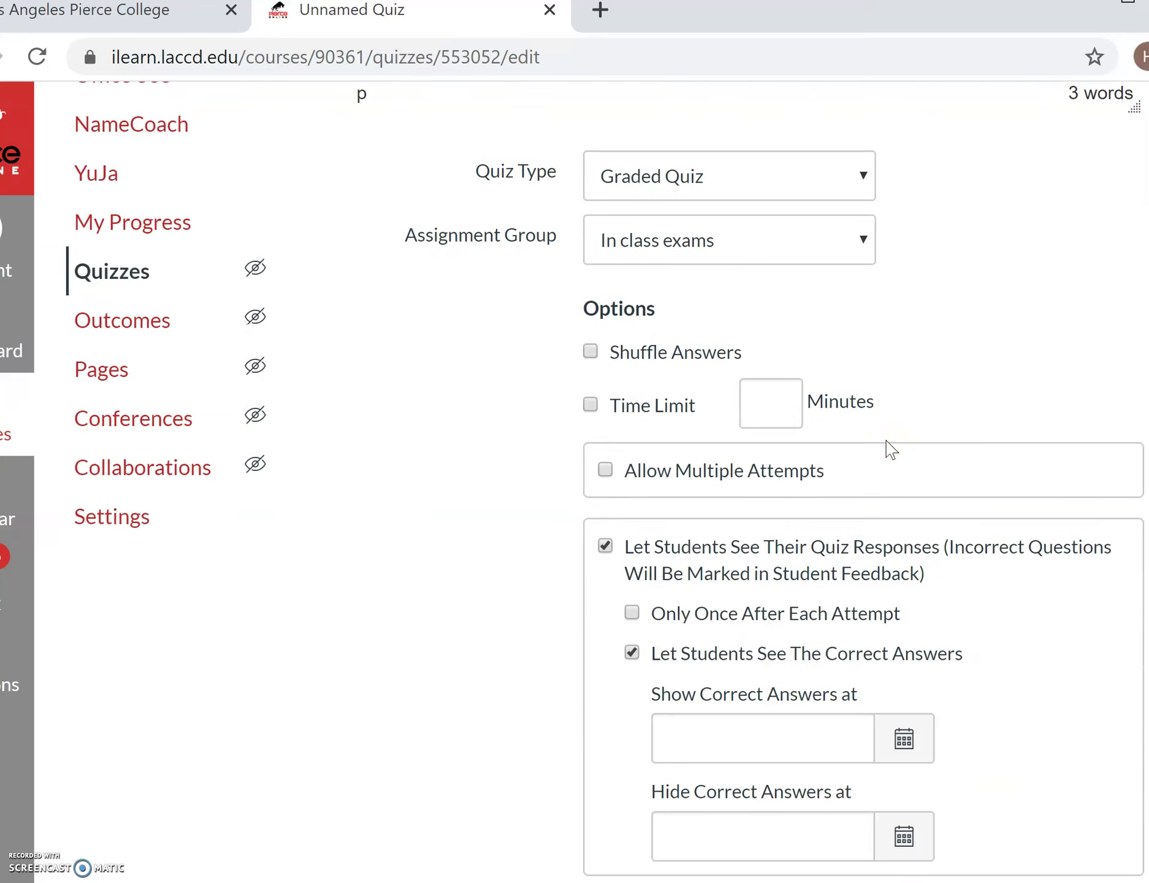
scroll(887, 441, "down", 2)
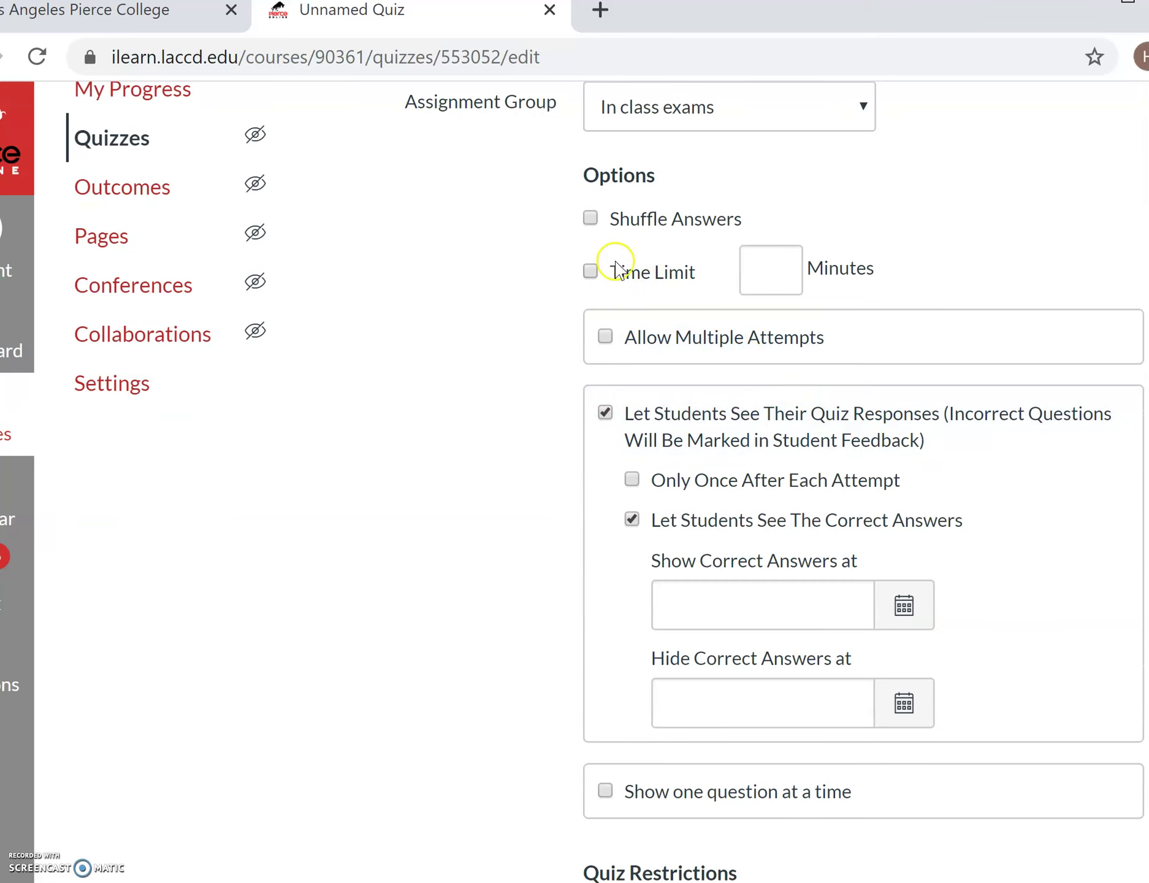
scroll(737, 343, "down", 4)
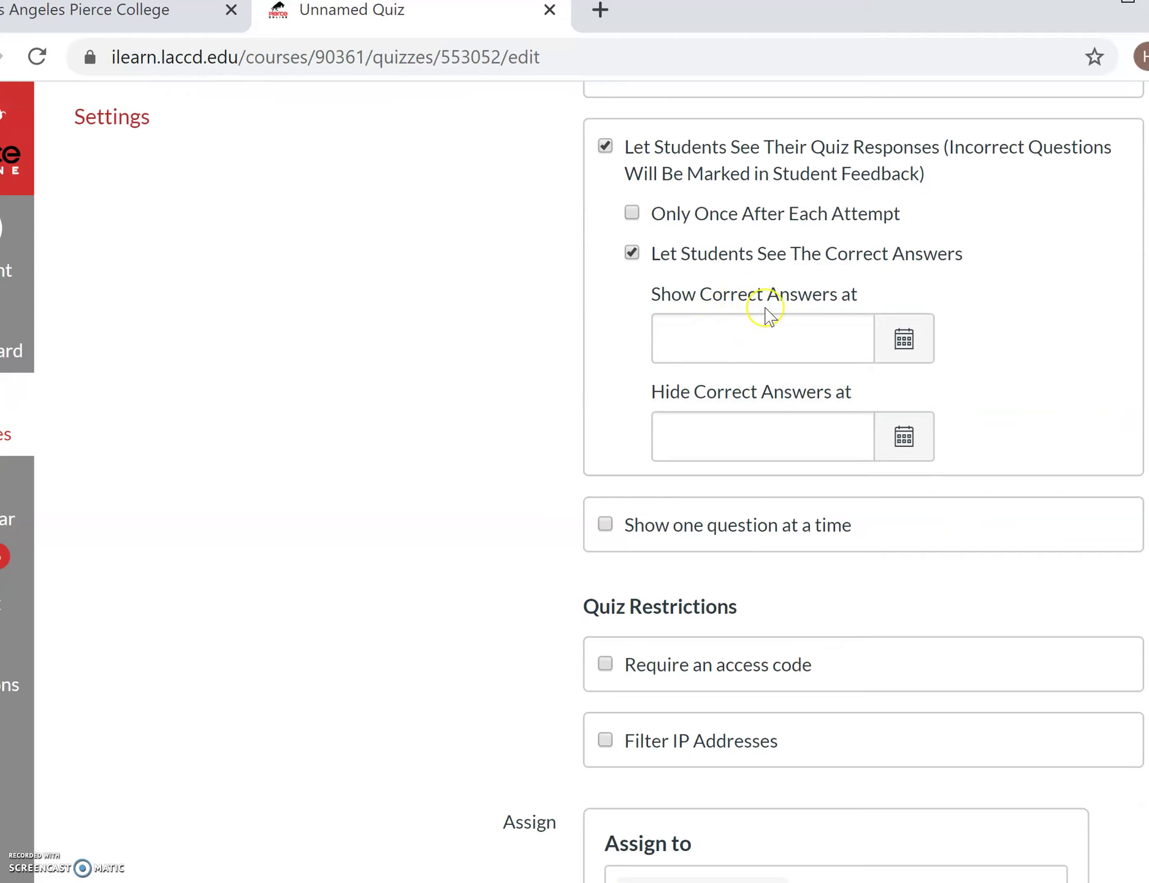
scroll(763, 313, "down", 2)
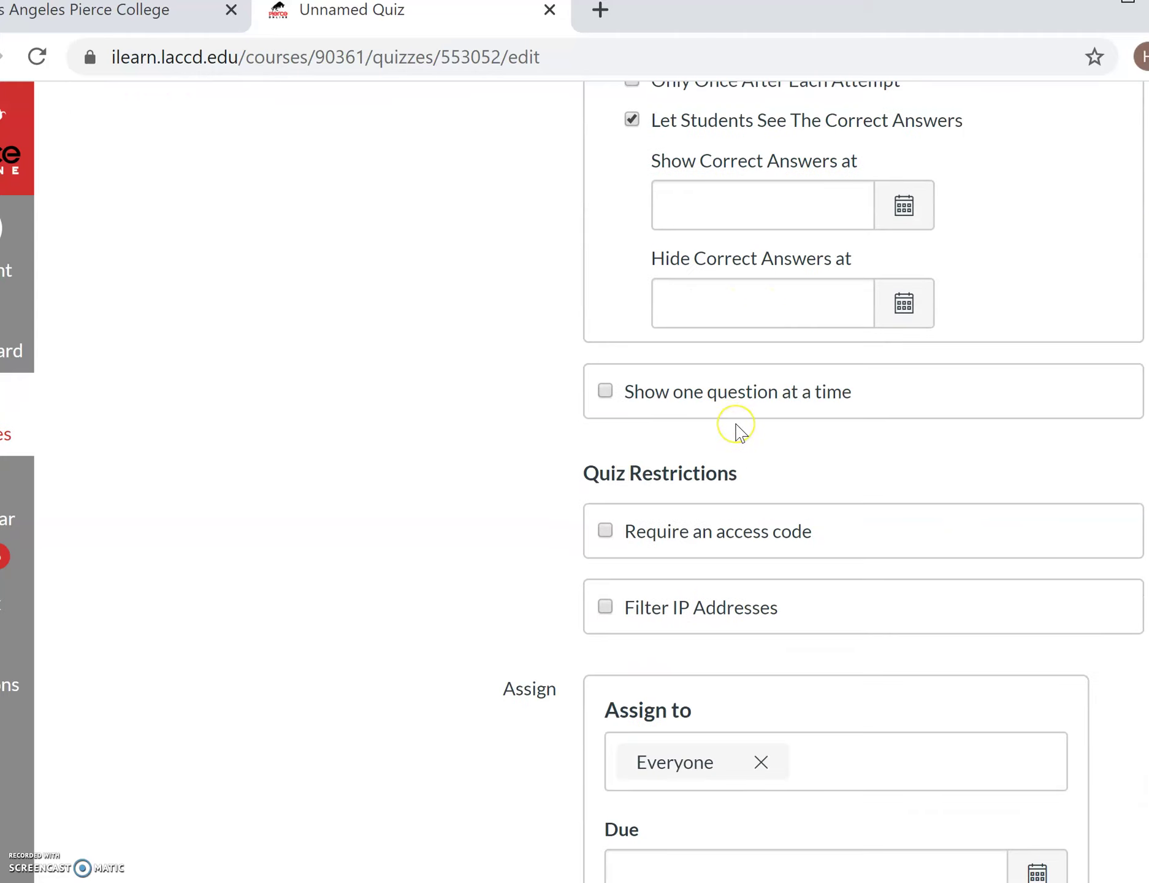
scroll(735, 430, "down", 6)
scroll(738, 429, "down", 2)
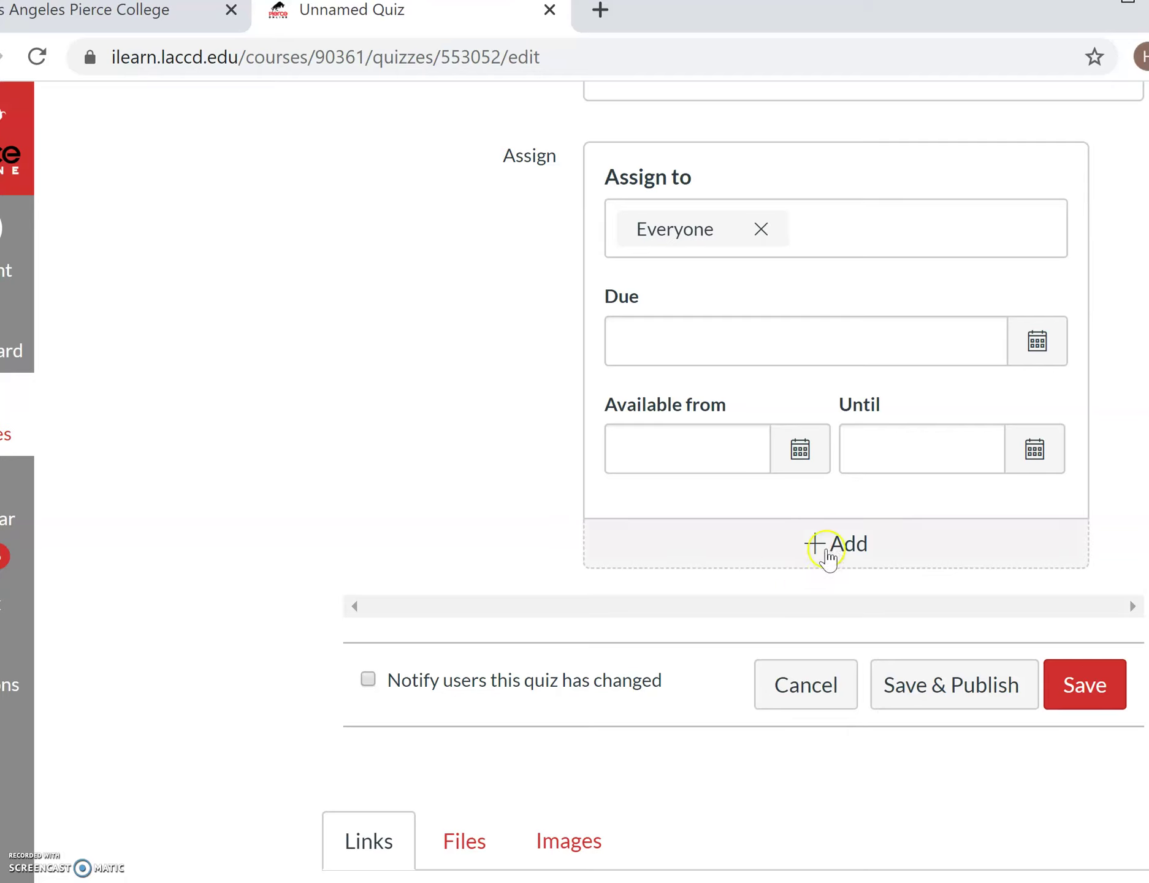
Add a second assignment block to the quiz and assign it to one individual student found by first name
left_click(835, 543)
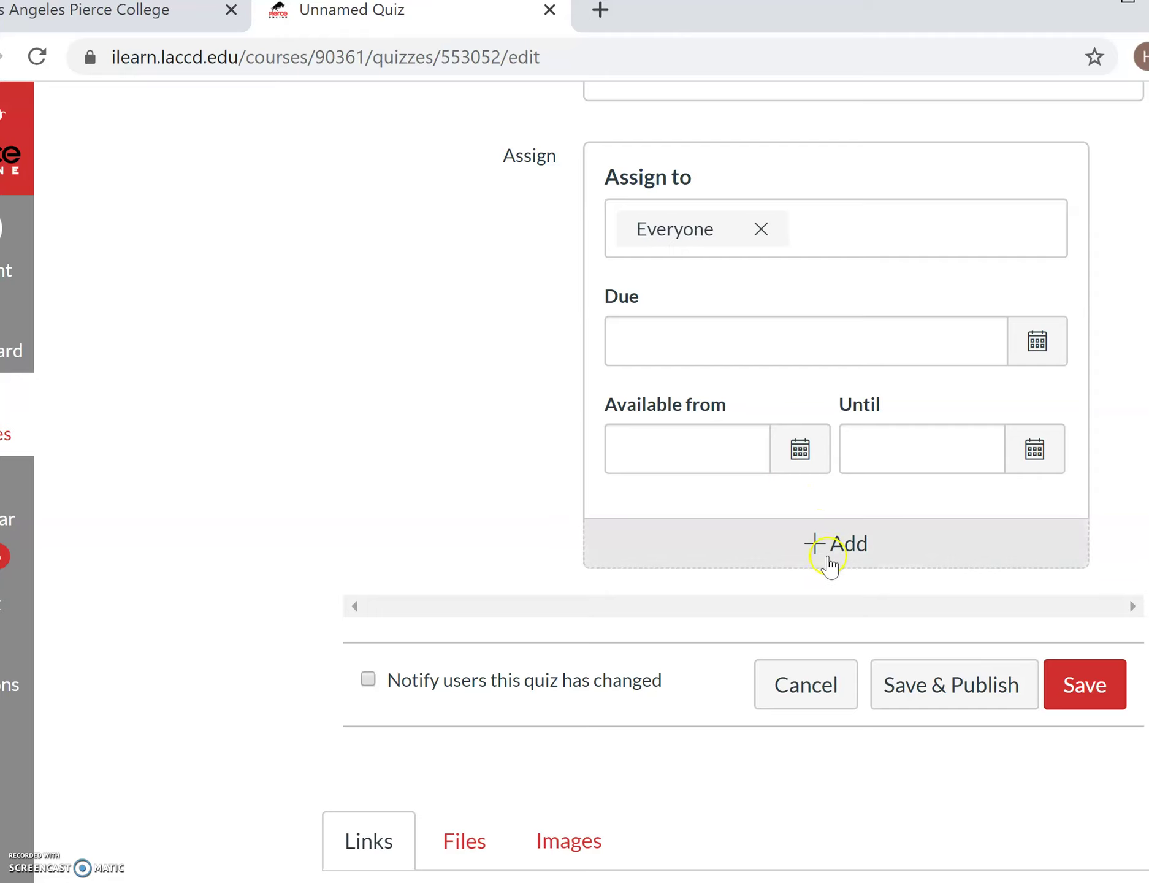
left_click(828, 546)
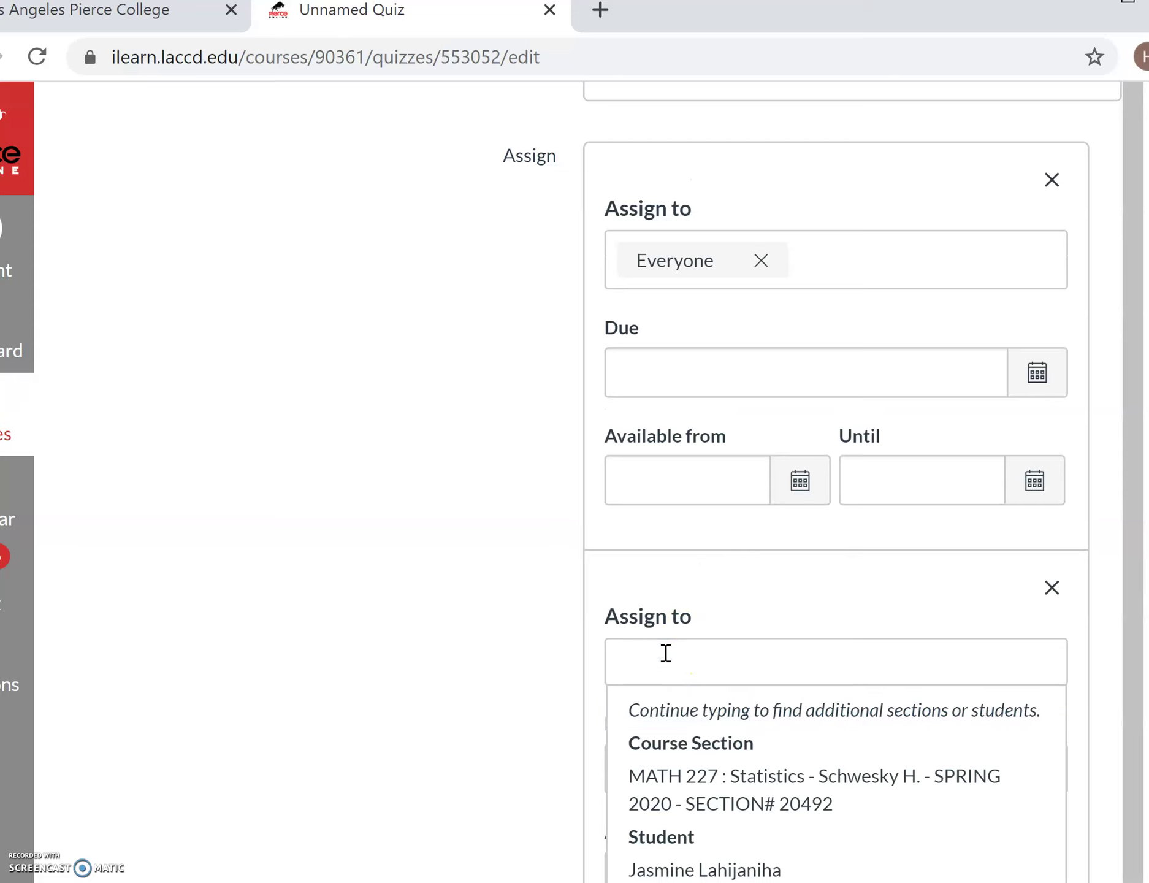
type("taya")
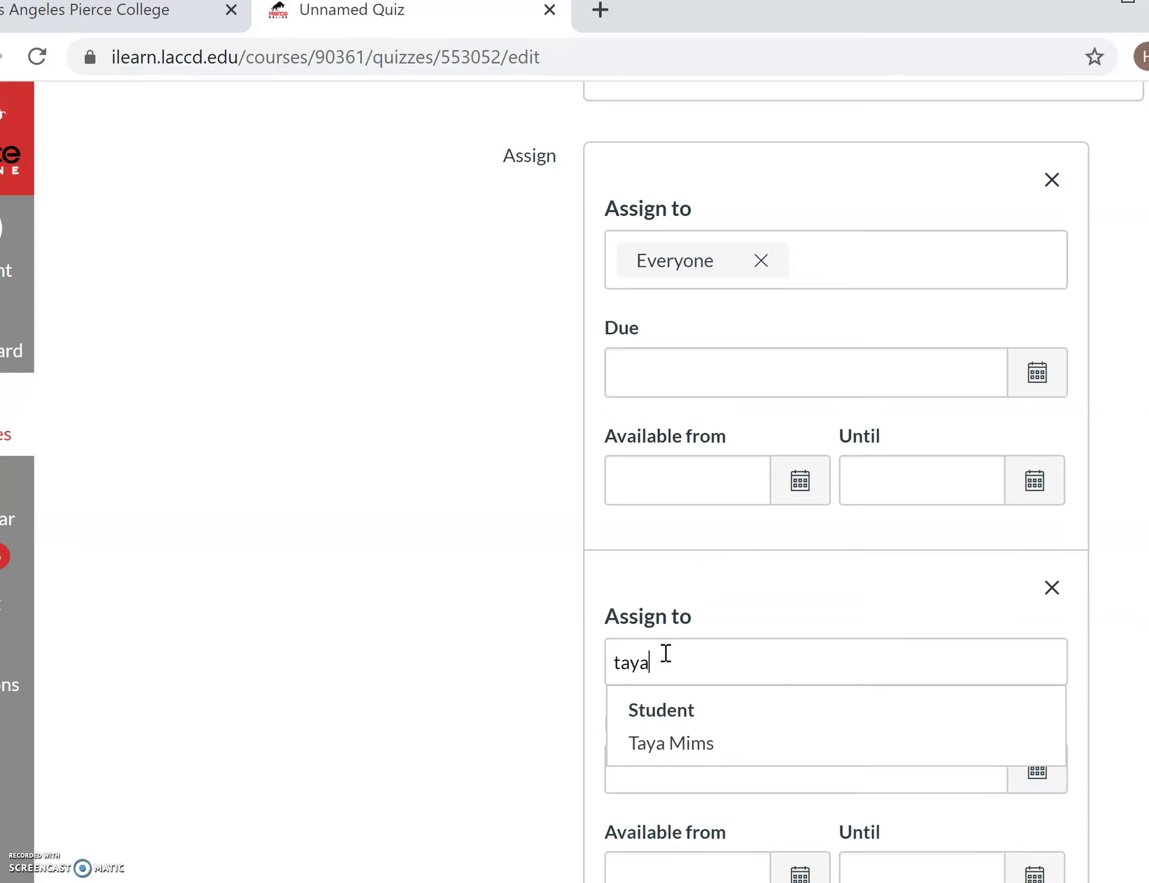
left_click(690, 743)
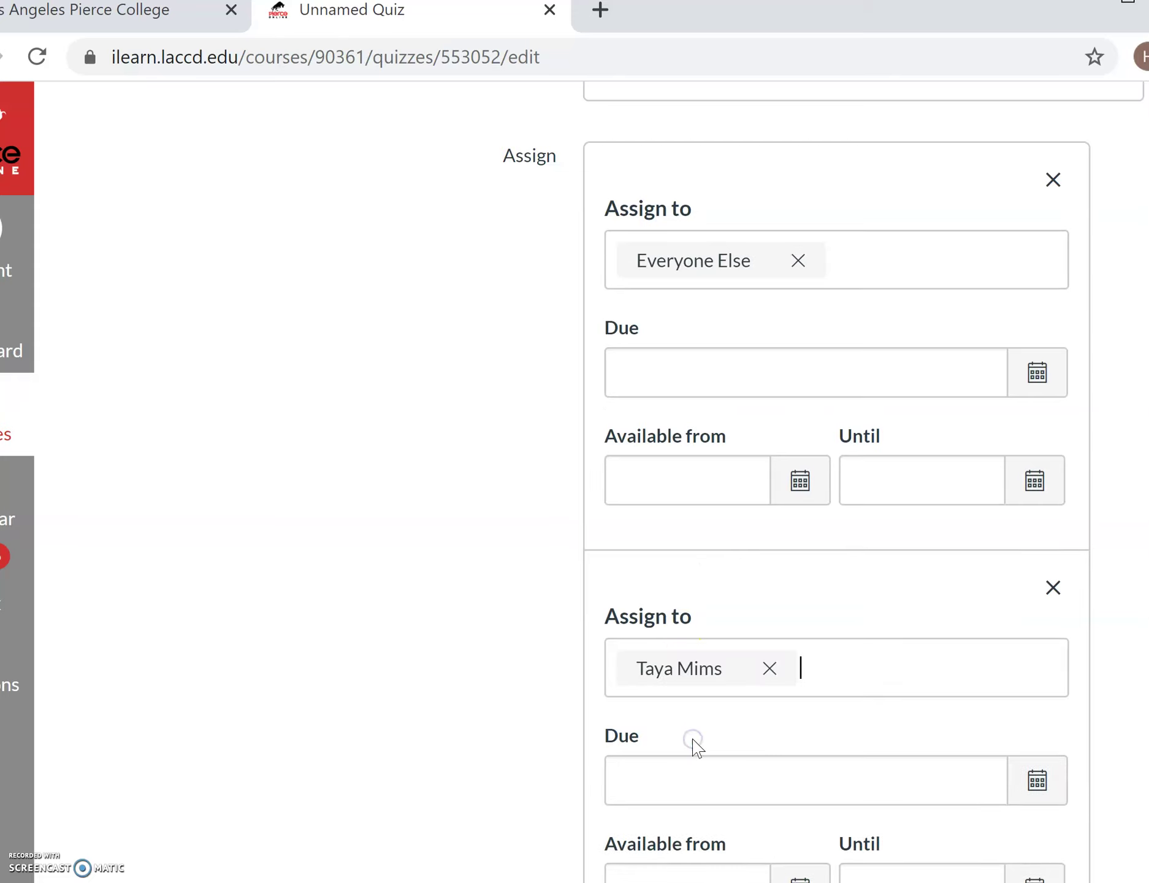
scroll(693, 742, "down", 4)
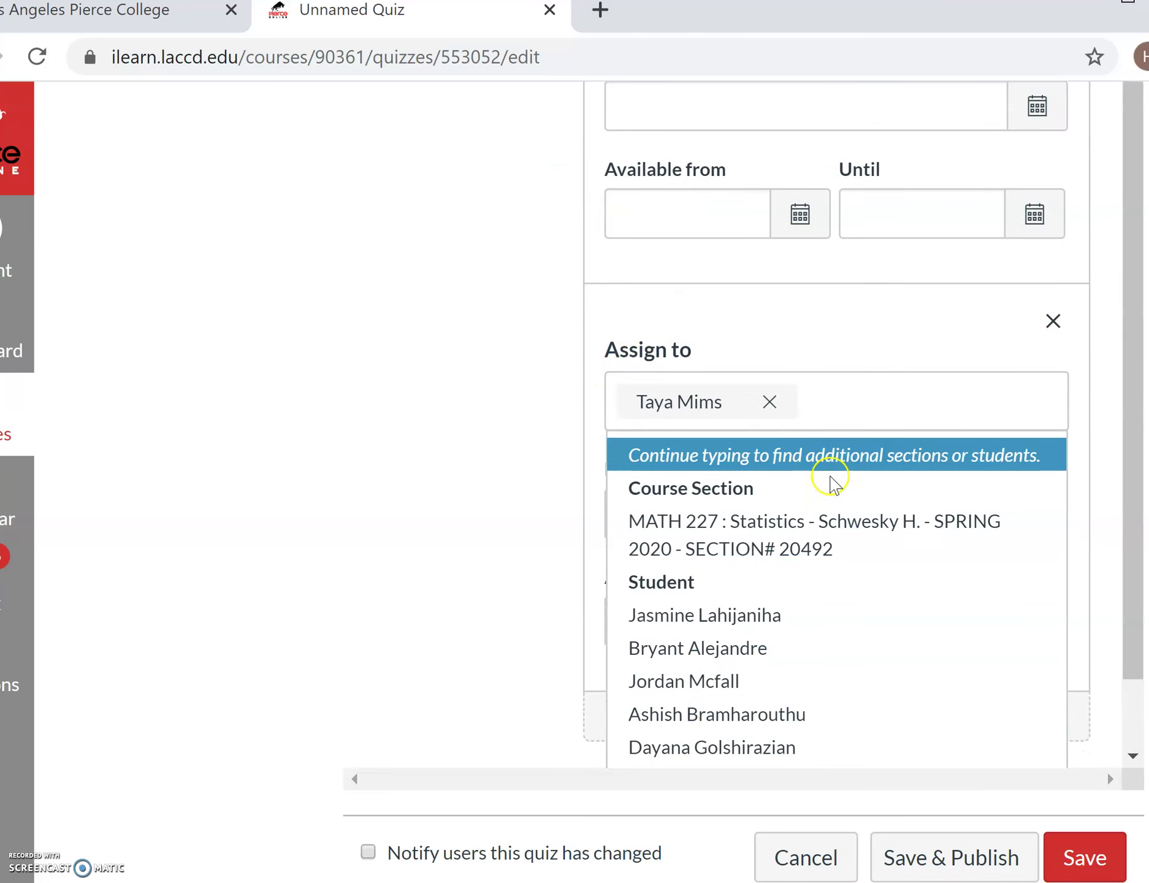
key("Escape")
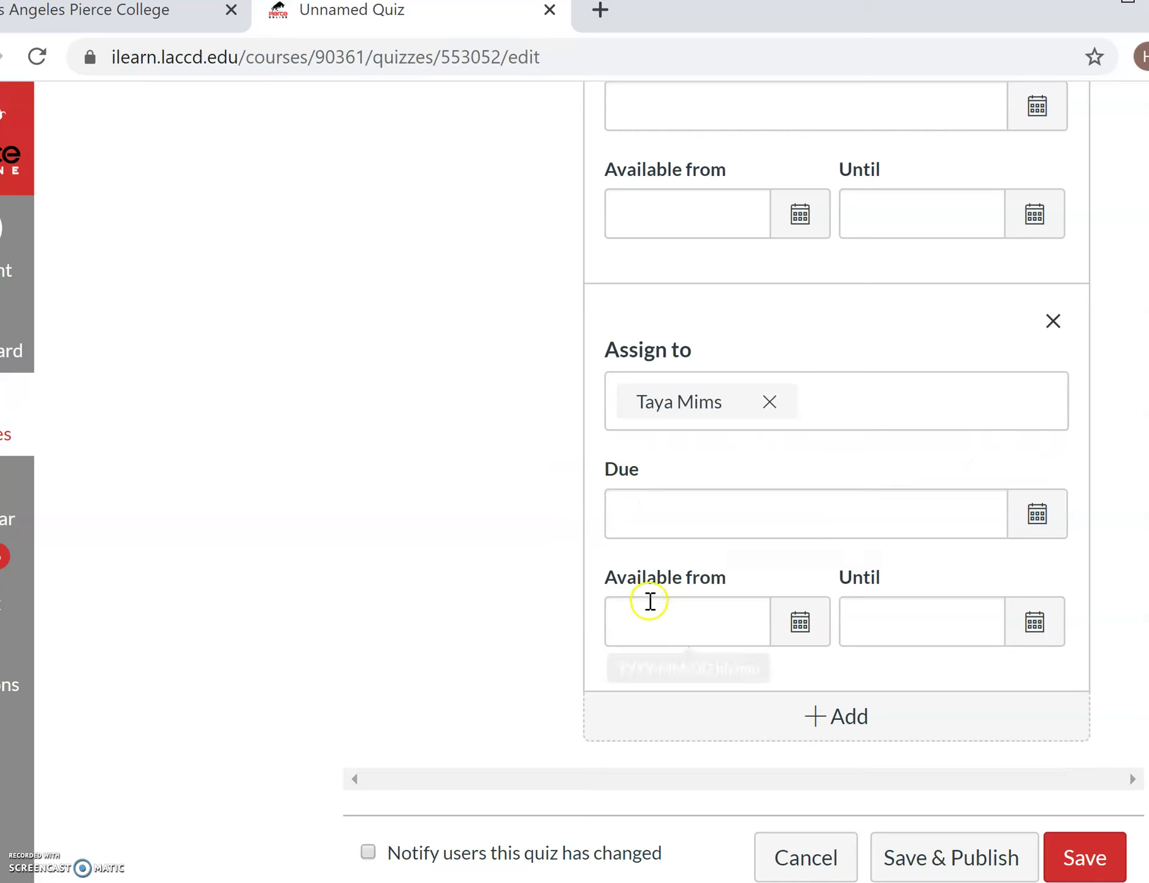
Add a new question to the quiz
scroll(735, 742, "up", 20)
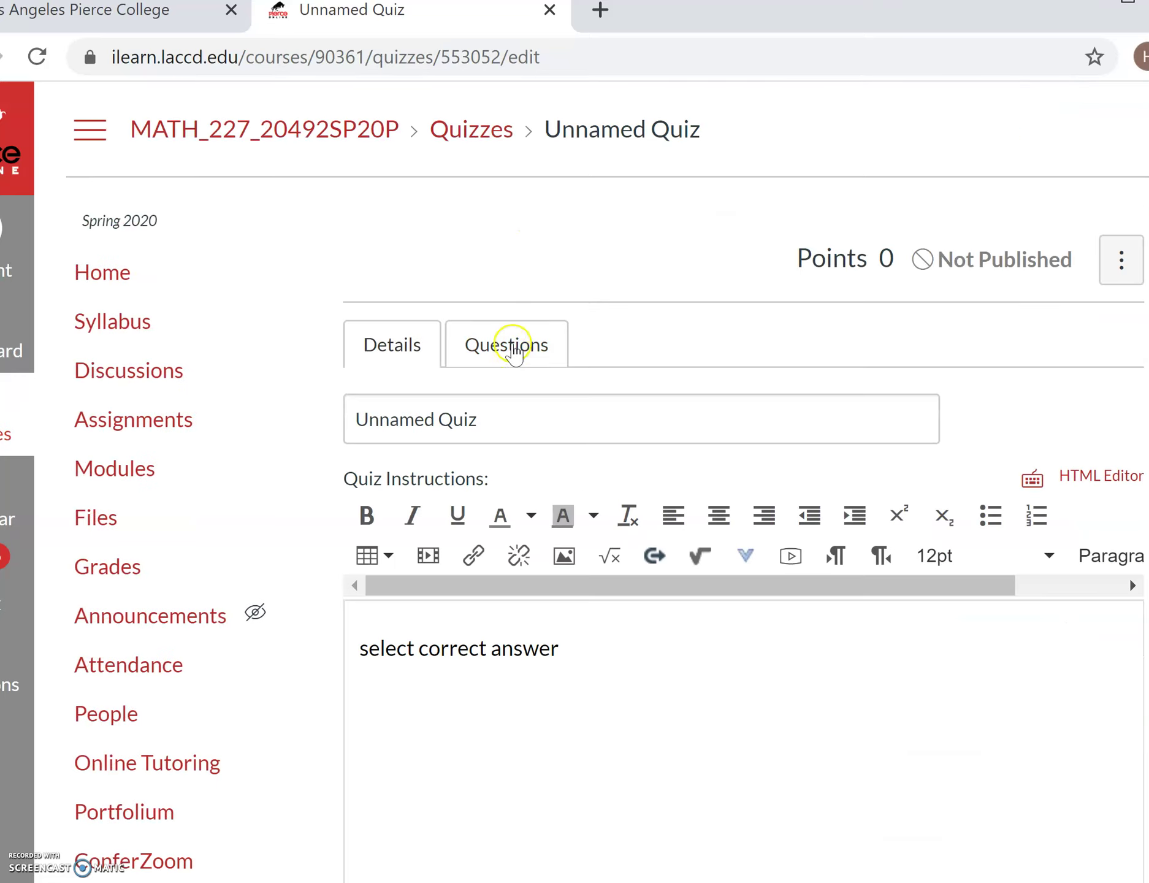
left_click(509, 341)
scroll(687, 479, "down", 2)
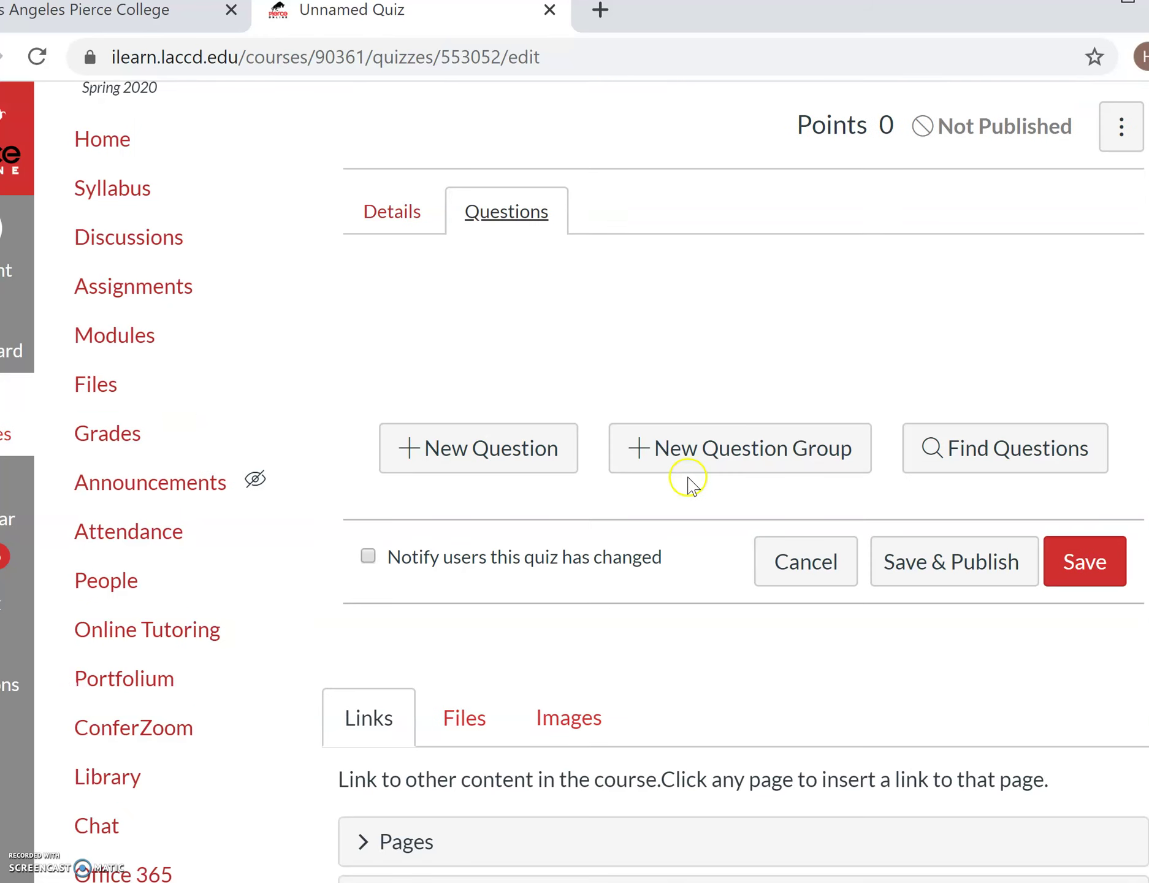
left_click(490, 454)
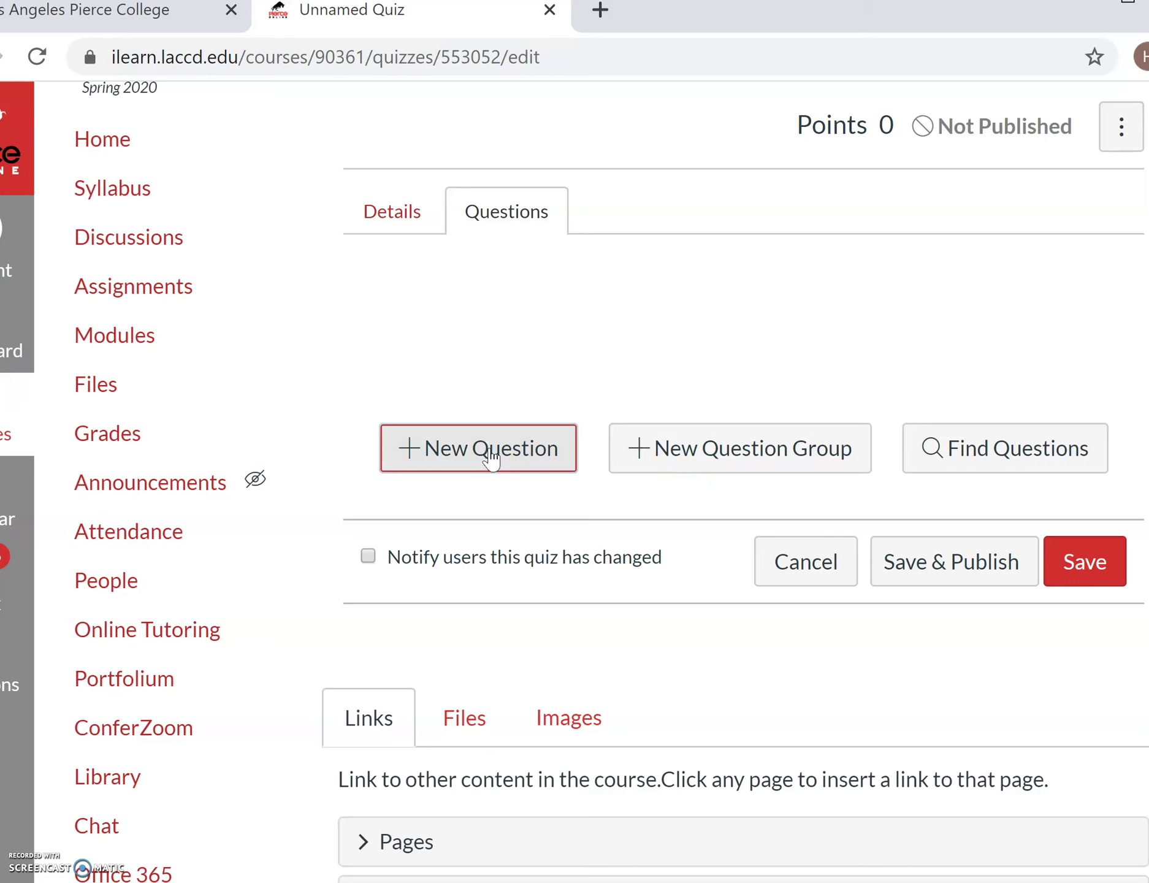
left_click(490, 453)
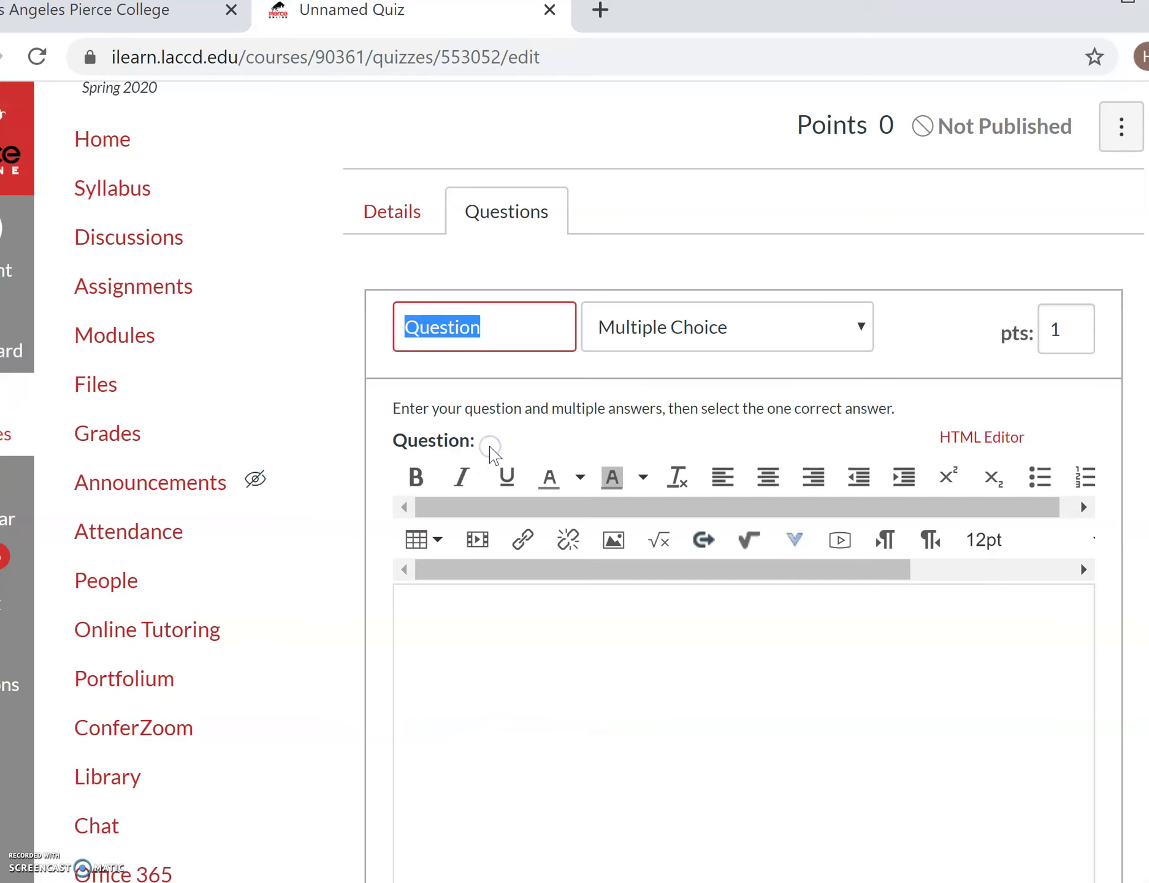
Choose Multiple Choice as the type of the new question
scroll(492, 455, "down", 2)
left_click(491, 506)
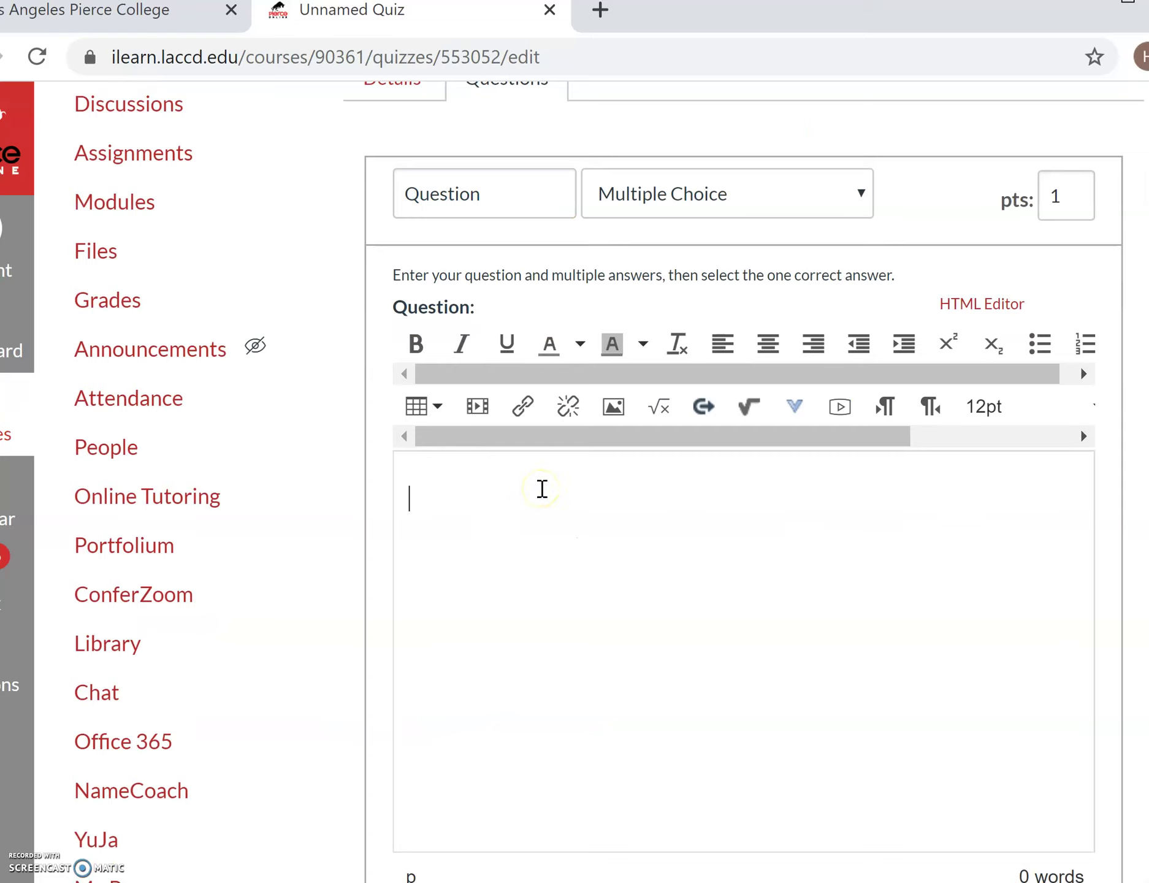
left_click(573, 477)
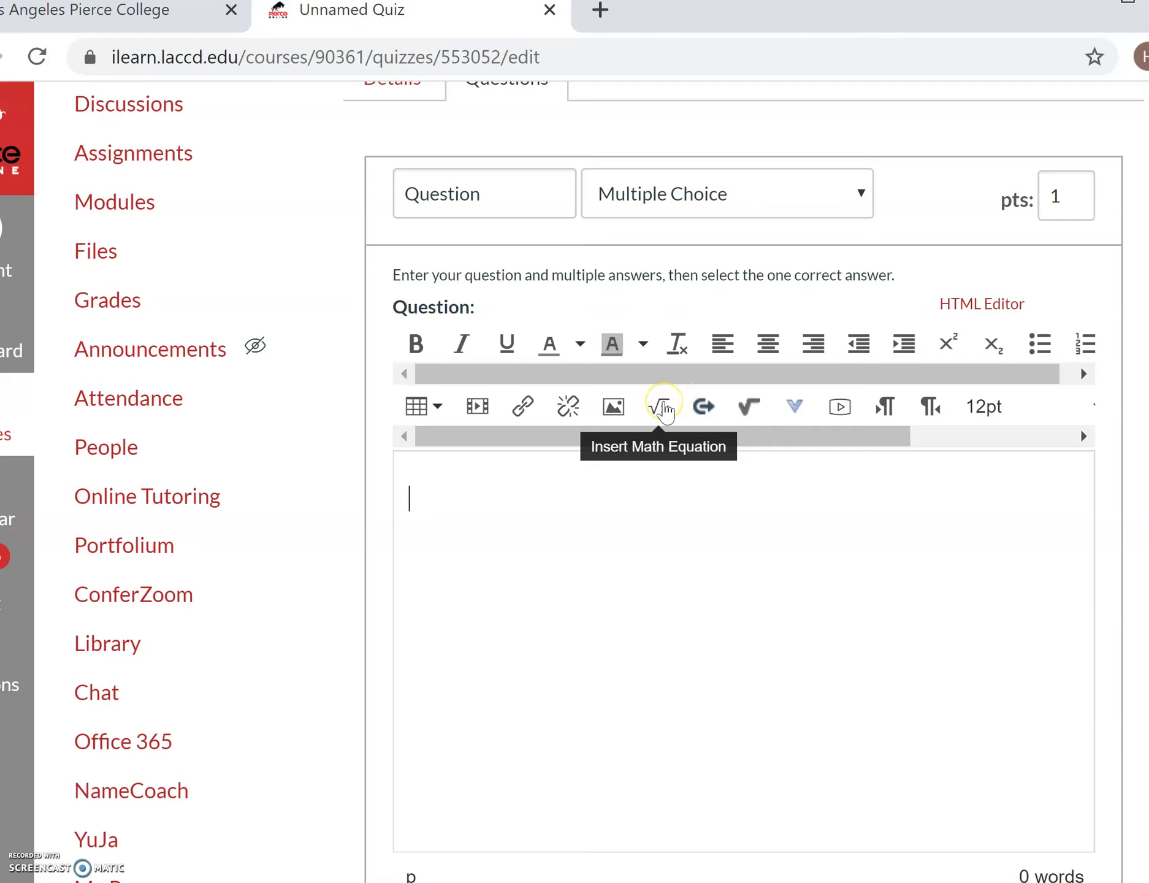
left_click(661, 407)
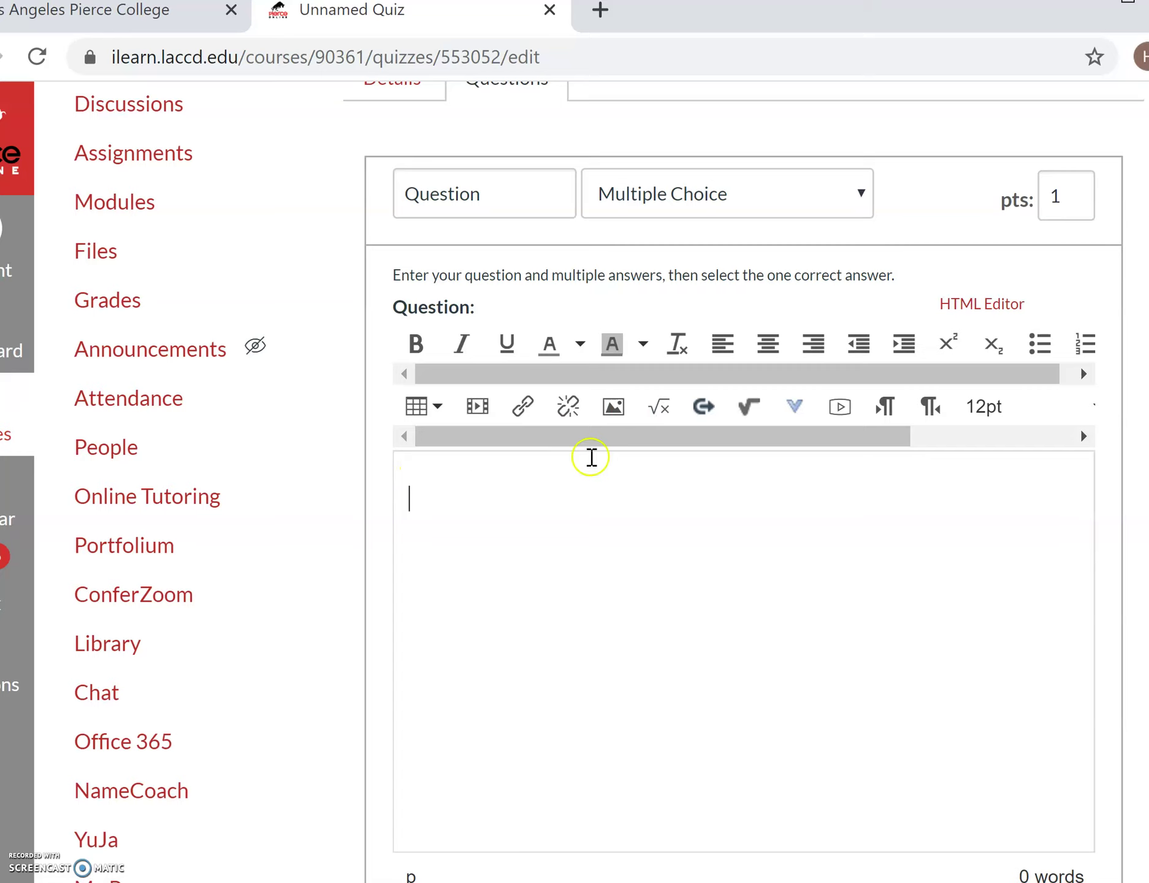
scroll(806, 432, "up", 2)
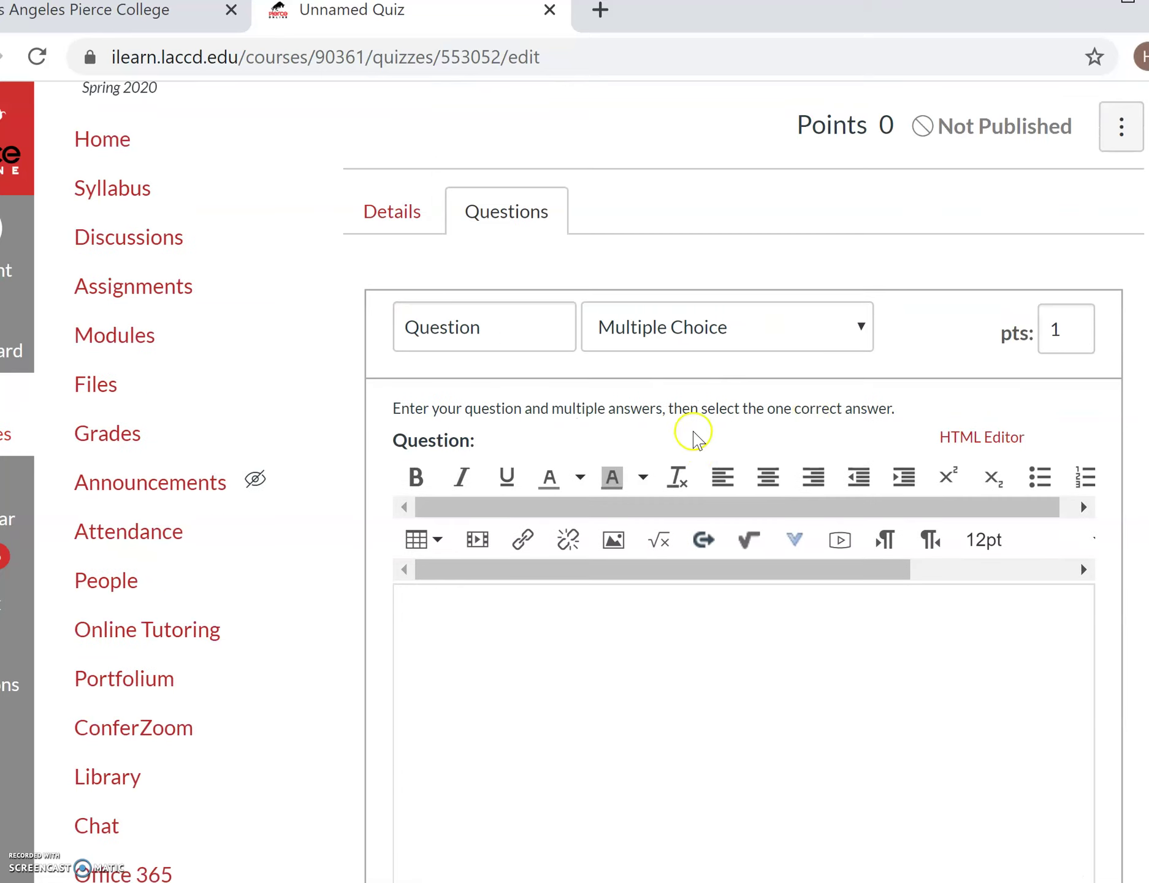
left_click(857, 335)
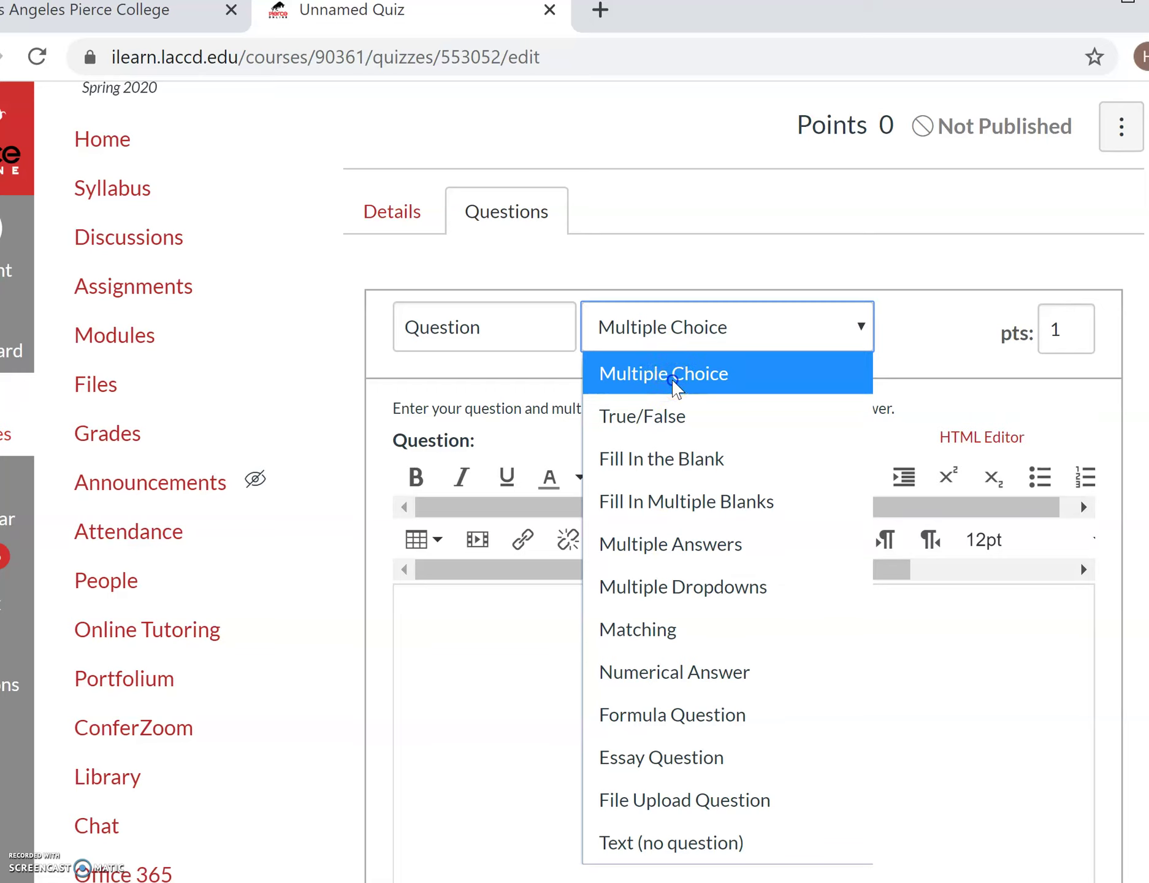
left_click(672, 383)
Enter "compute mean: 5 6 7" as the question text
left_click(510, 607)
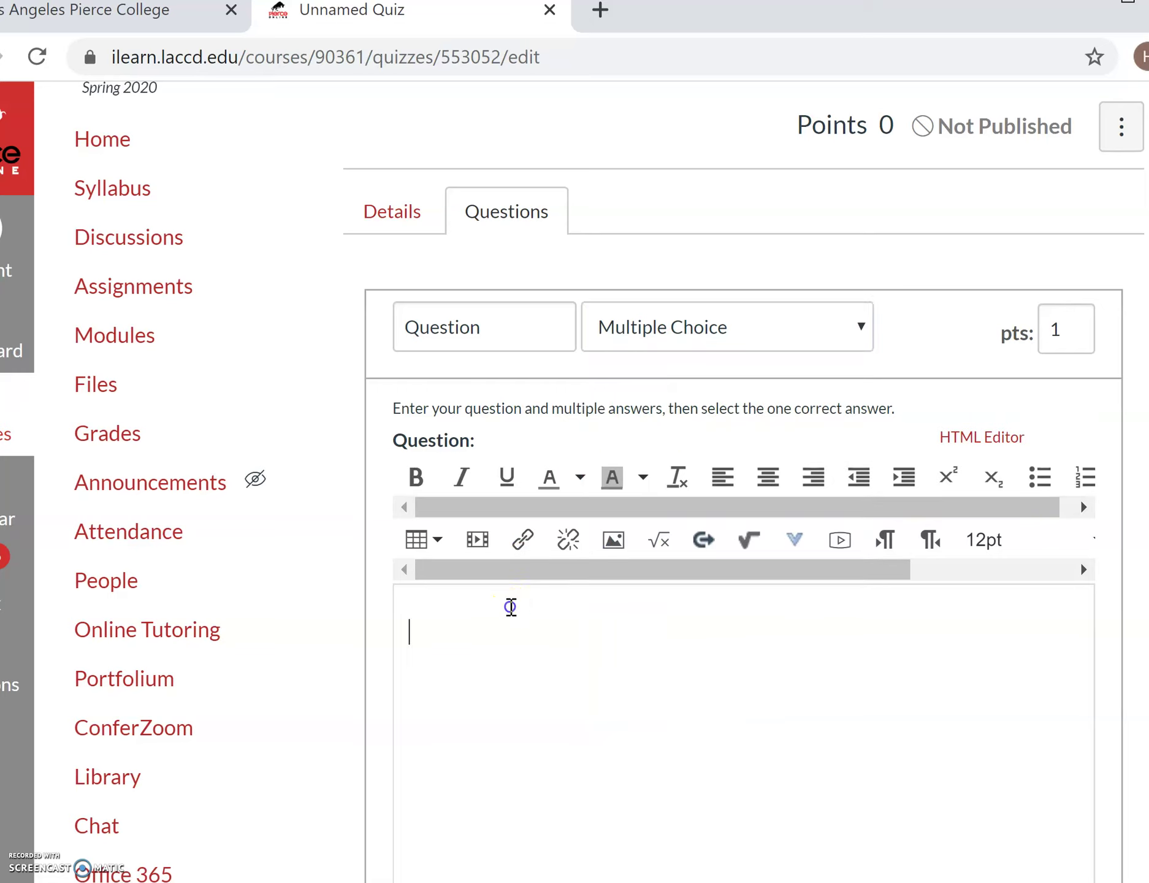
type("compu")
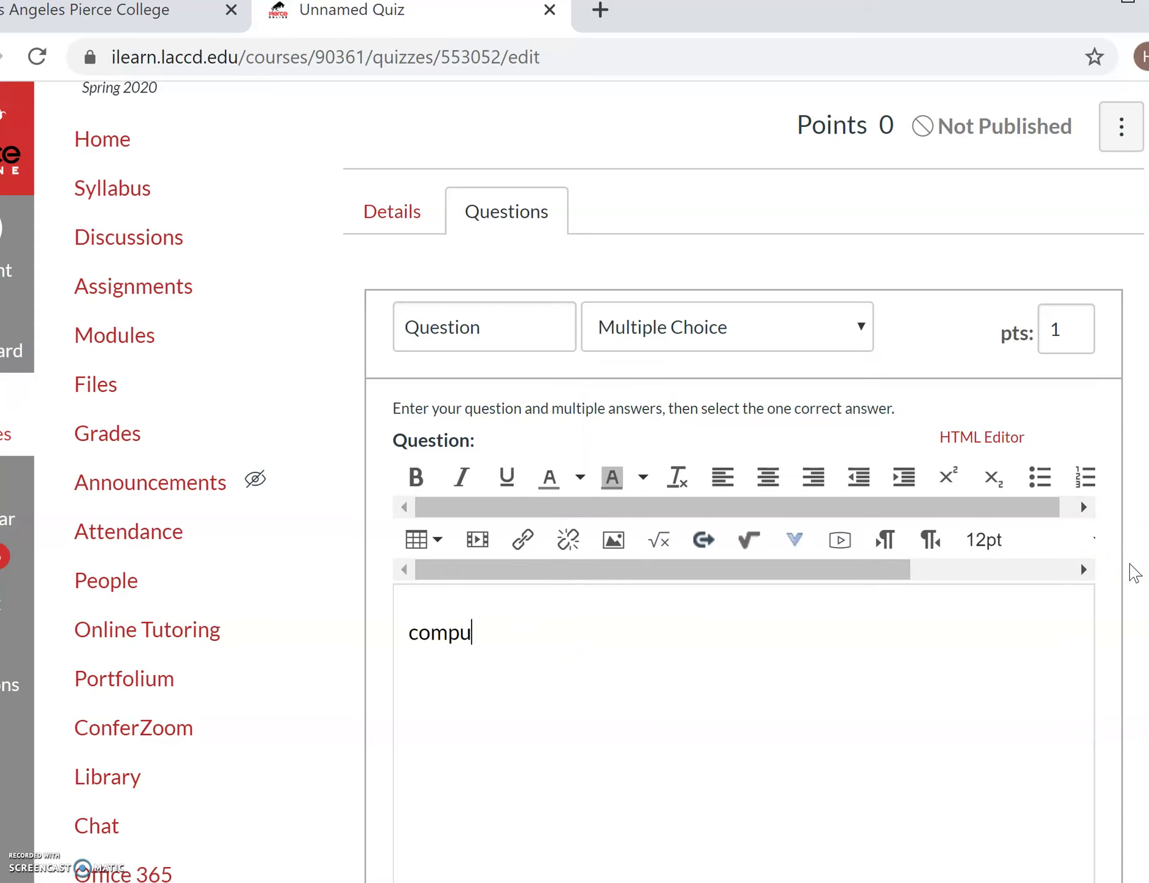
left_click(25, 880)
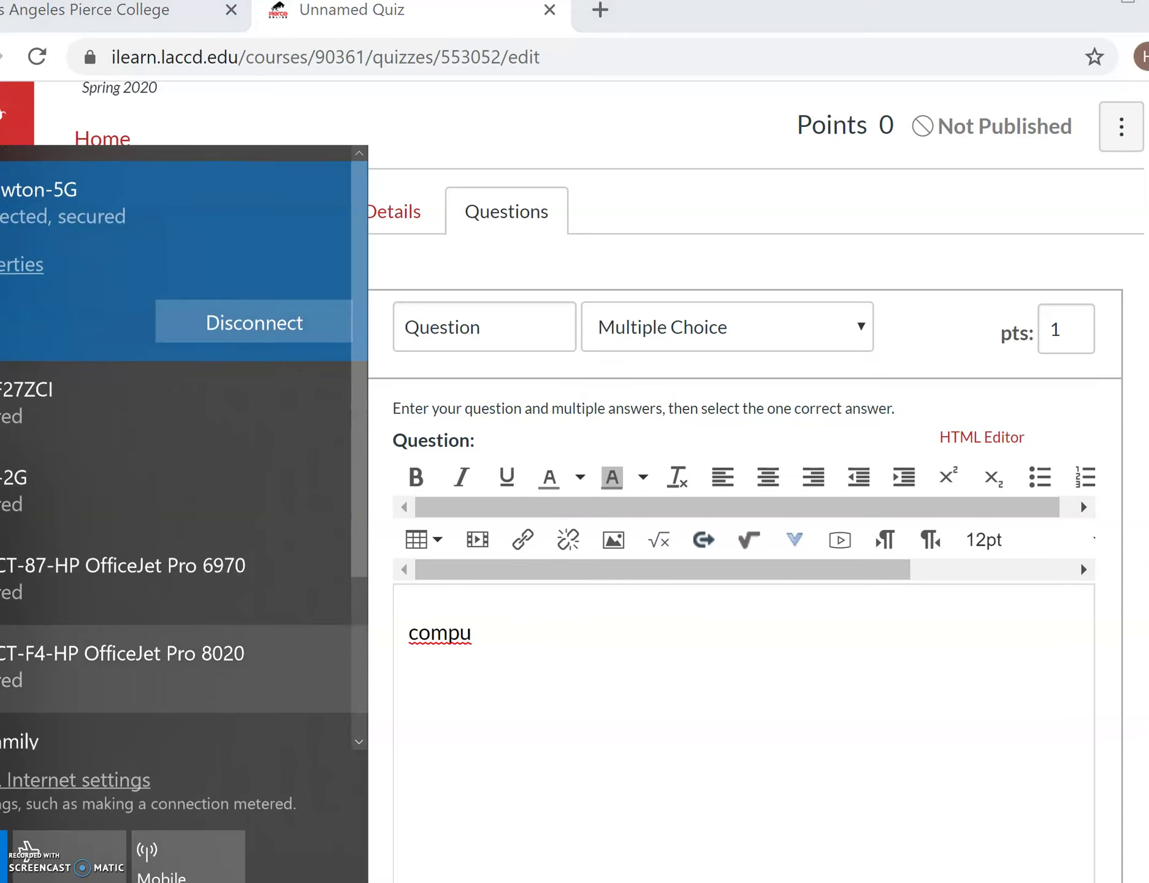
left_click(599, 765)
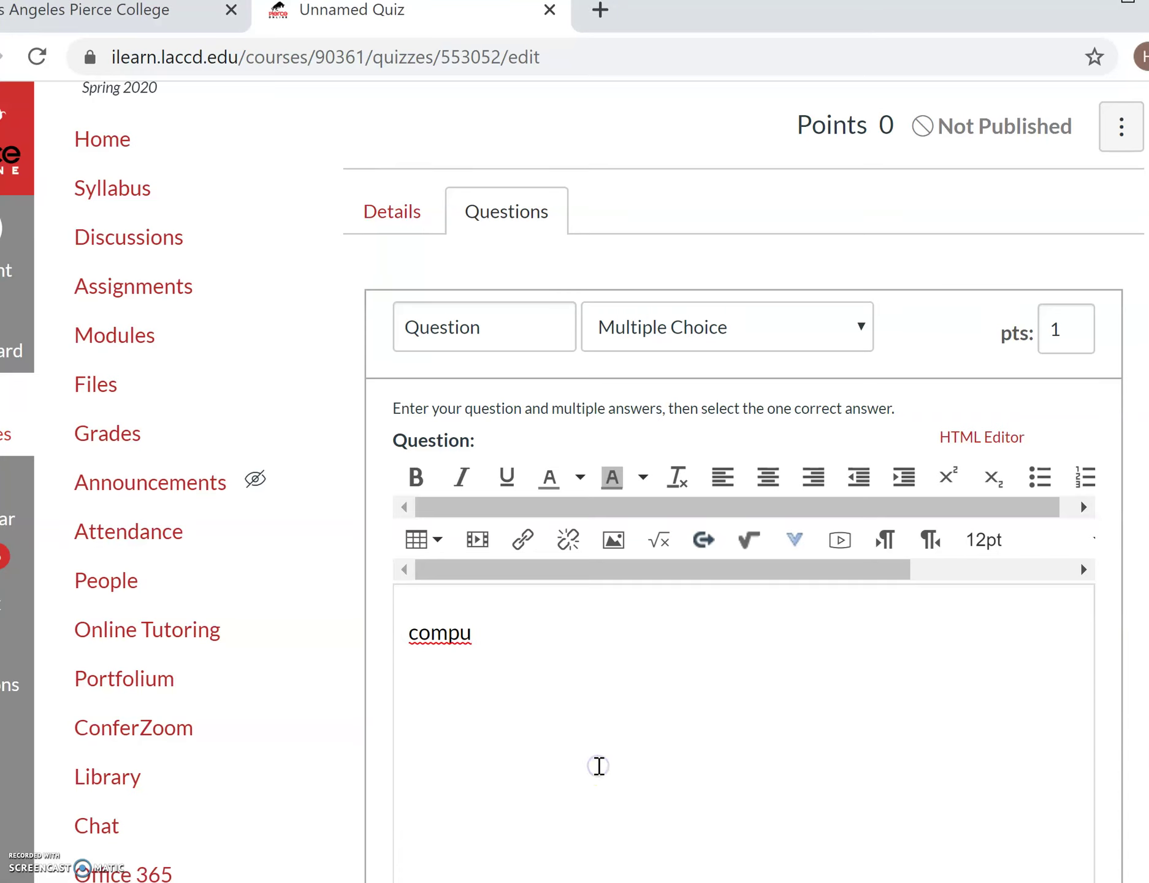
type("te mean: 5 6 7")
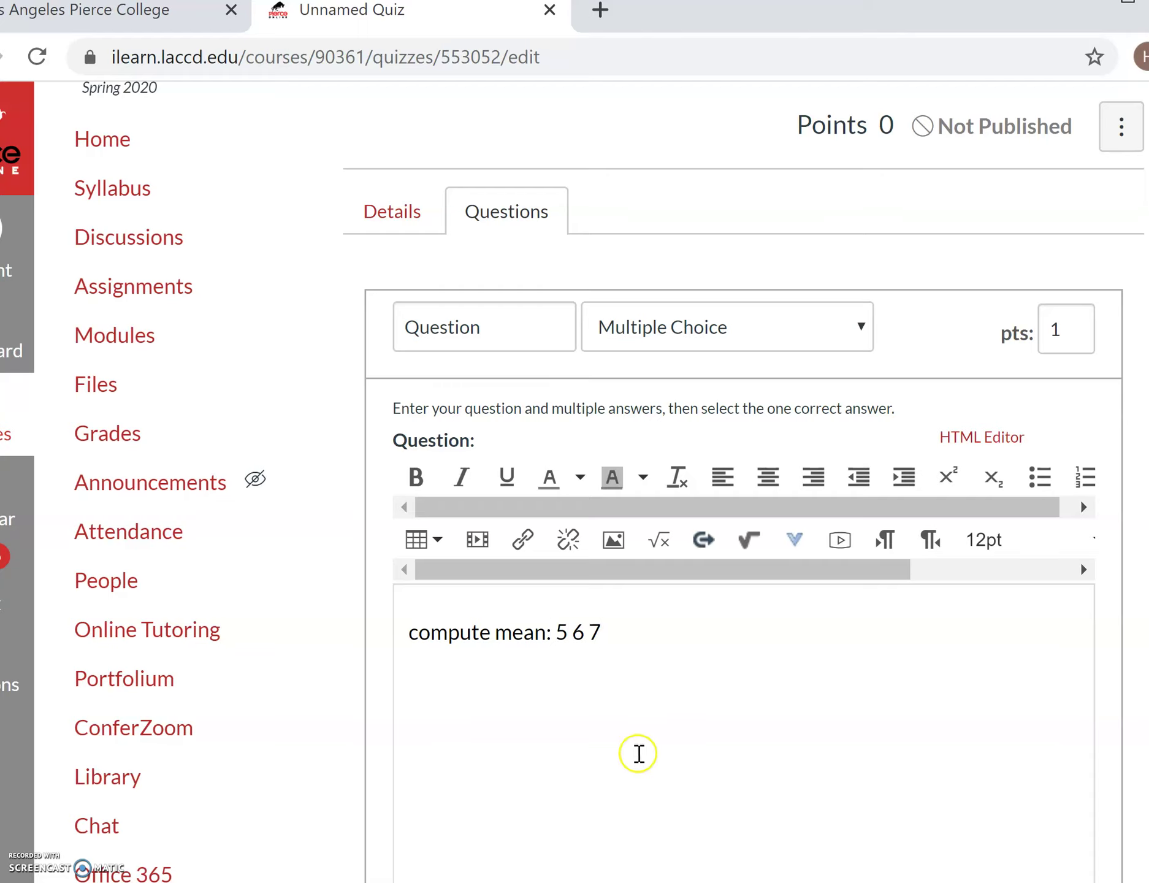
Enter 6 as the correct answer and 5 and 7 as the first two other possible answers
scroll(638, 754, "down", 7)
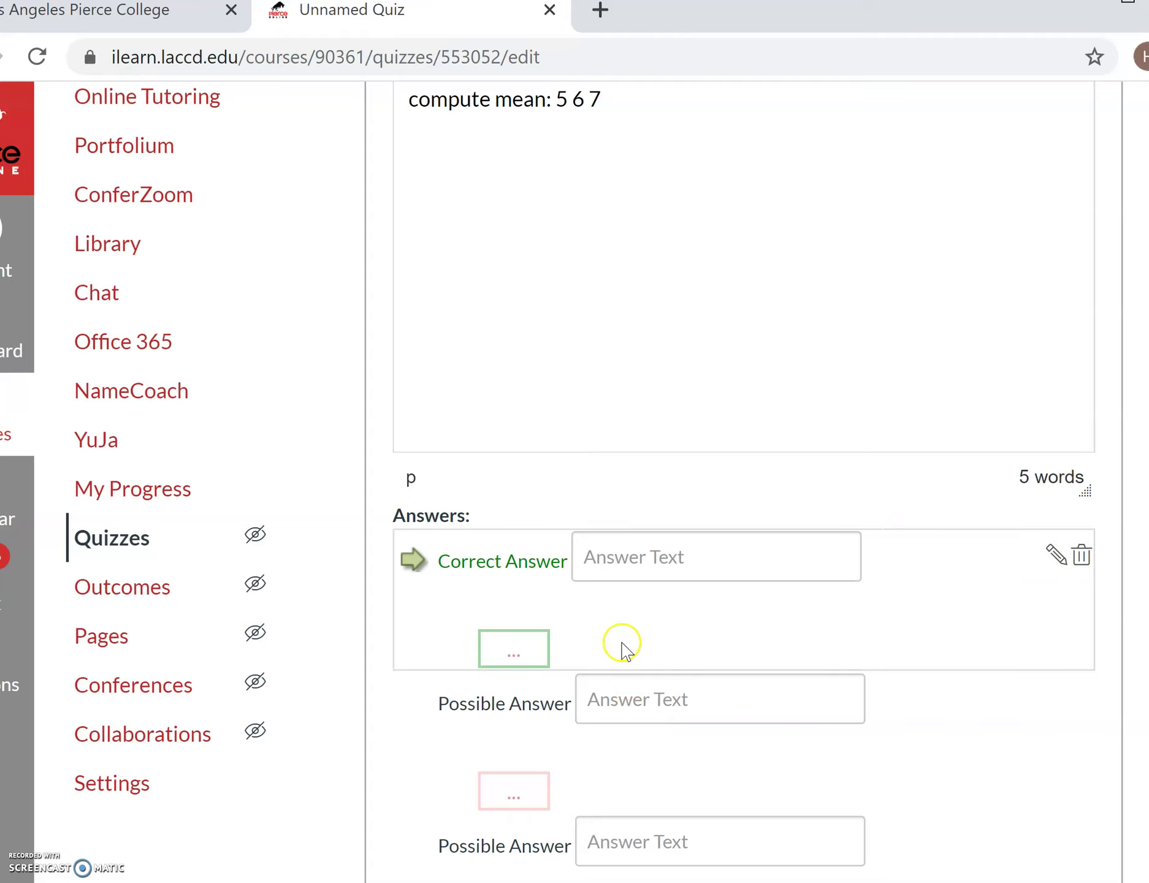
left_click(623, 560)
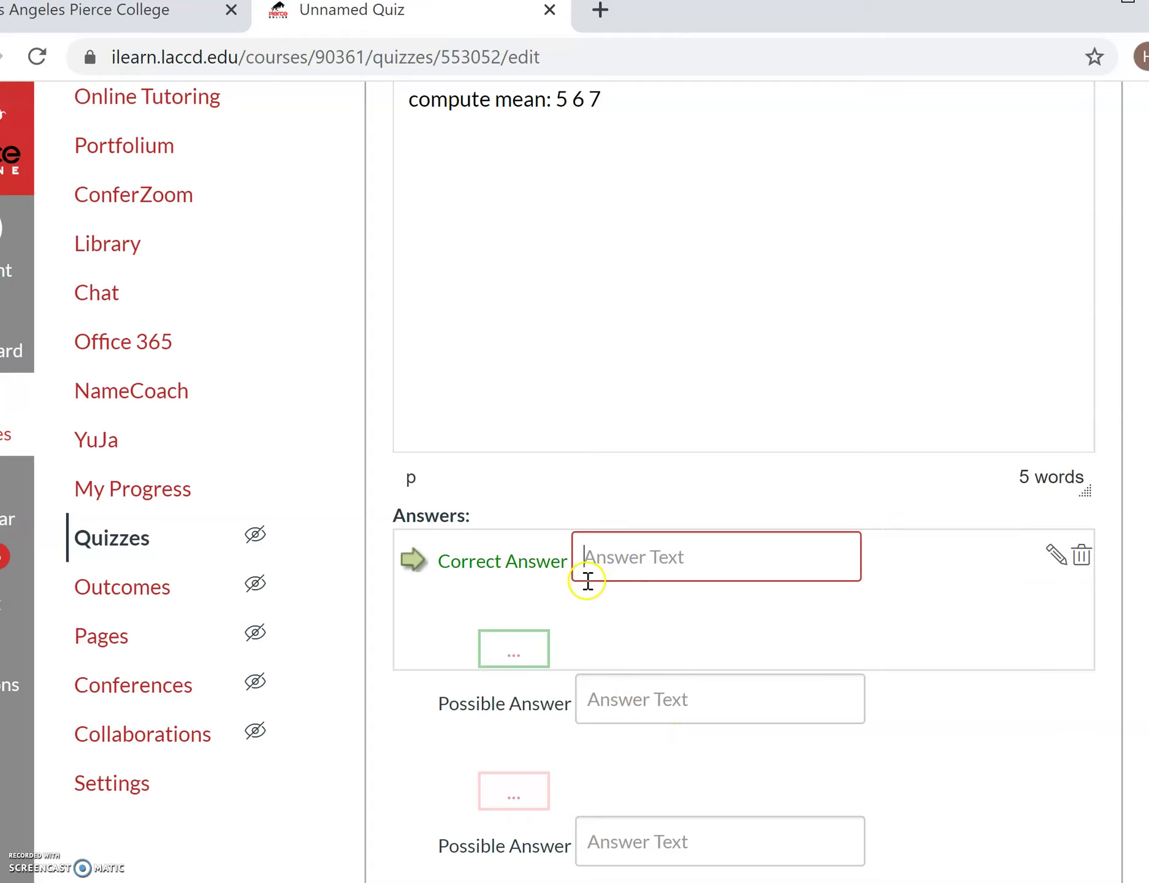
type("6")
scroll(508, 647, "down", 3)
scroll(508, 647, "down", 1)
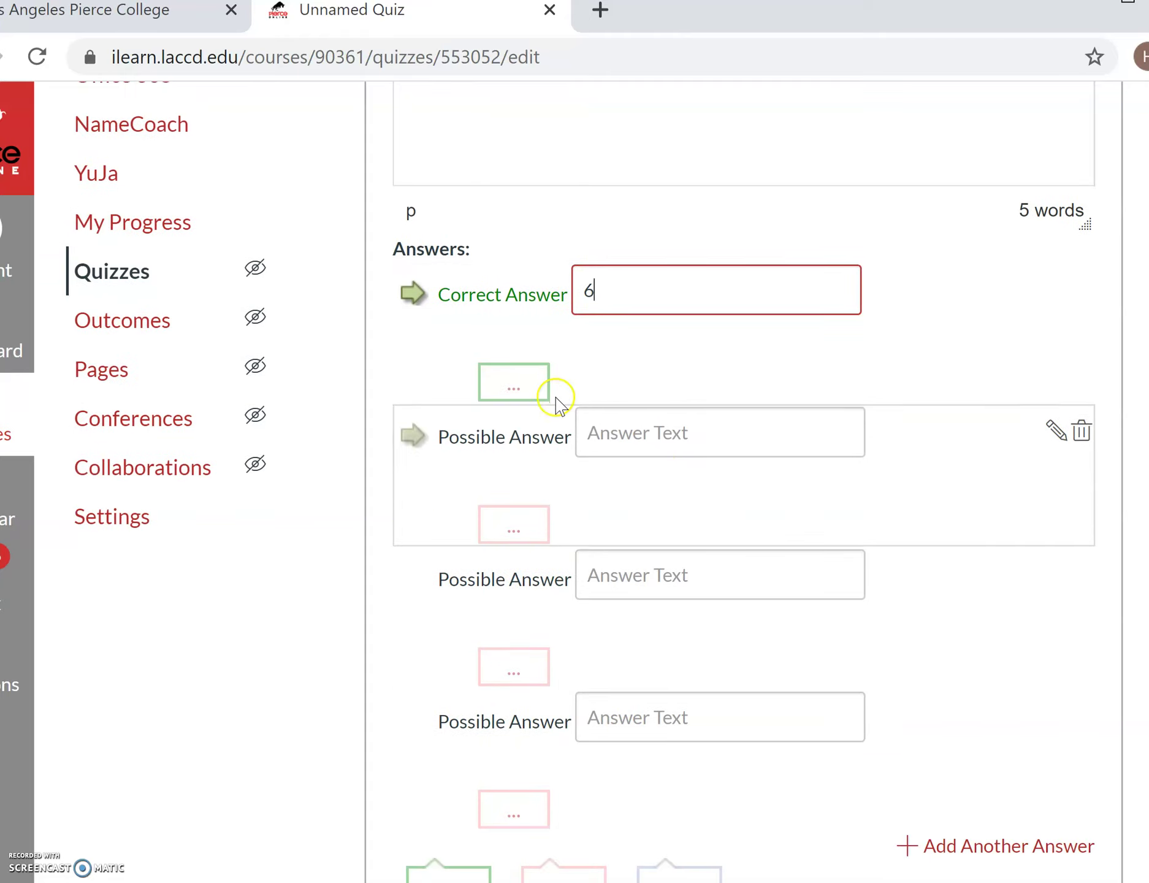
left_click(606, 434)
type("5")
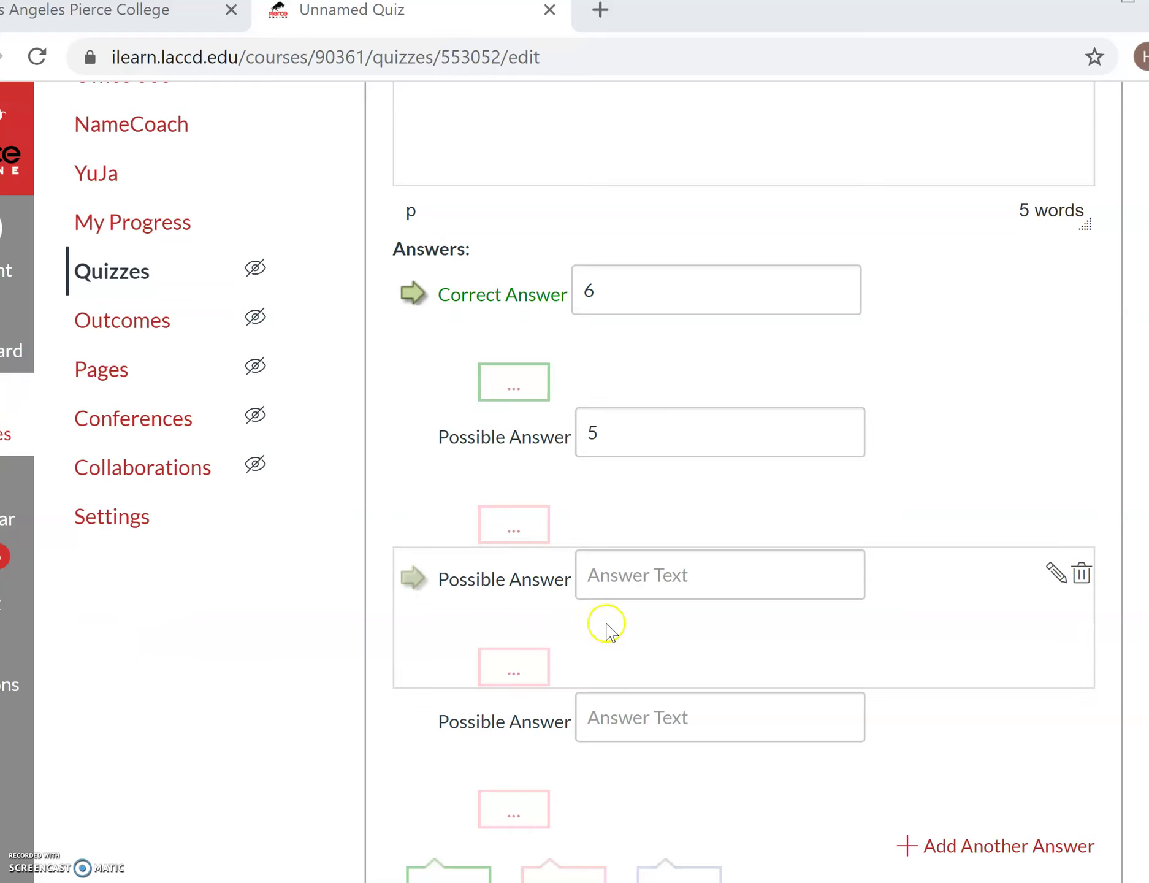
left_click(674, 585)
type("7")
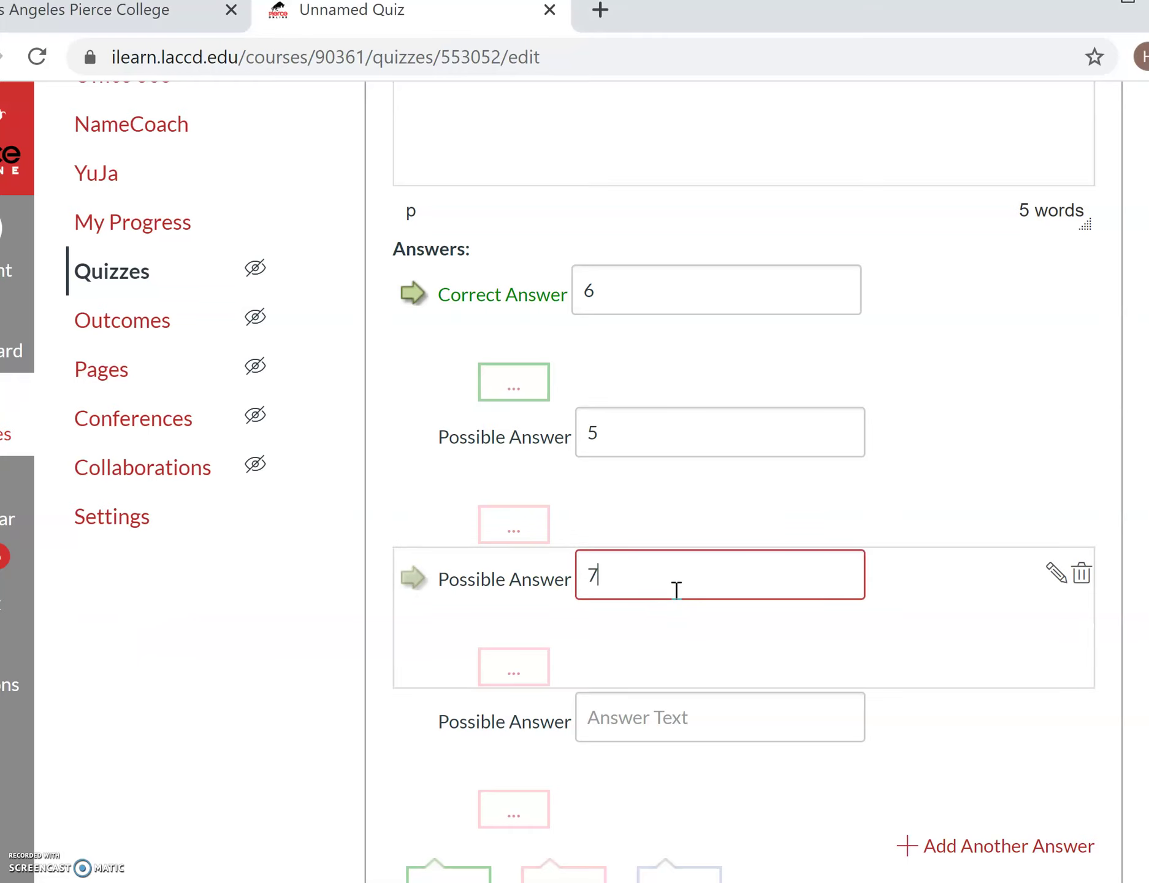
Enter 118 as the last possible answer and save the question
scroll(674, 588, "down", 2)
left_click(662, 588)
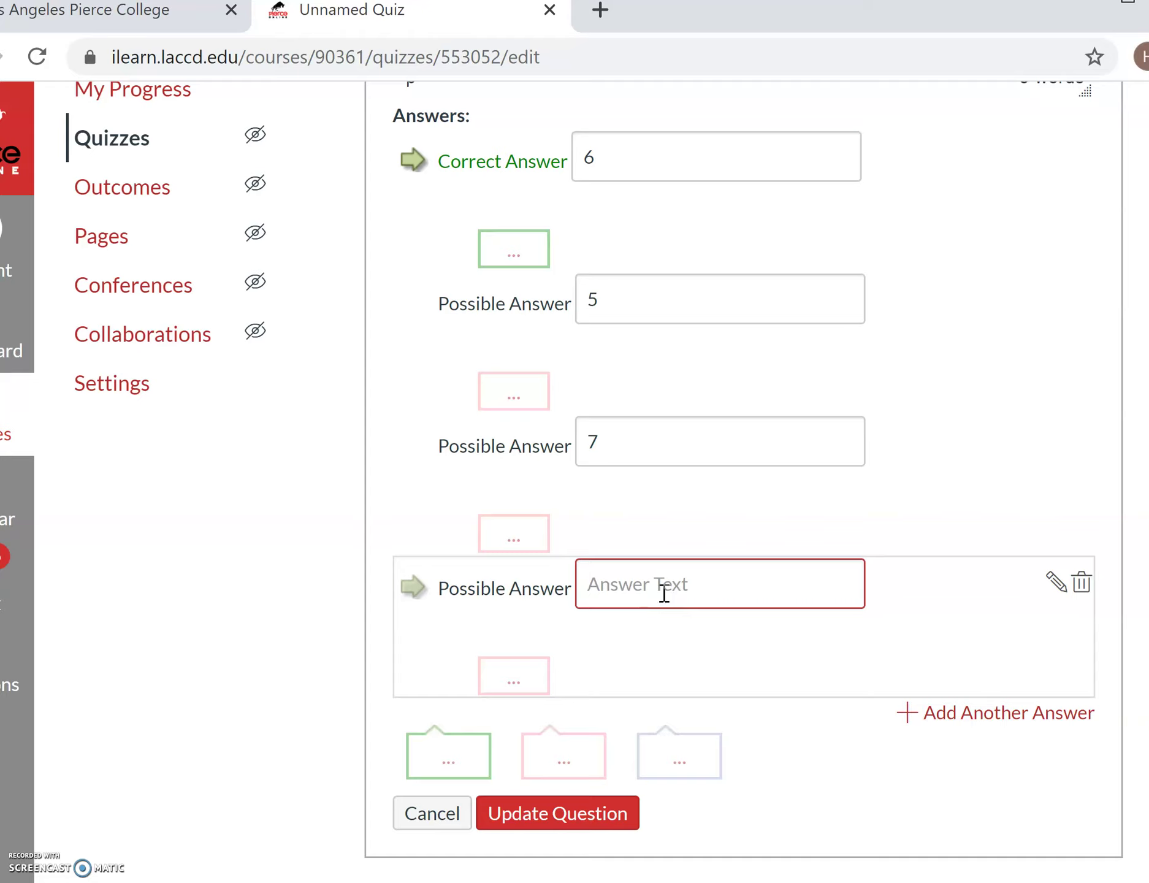
type("118")
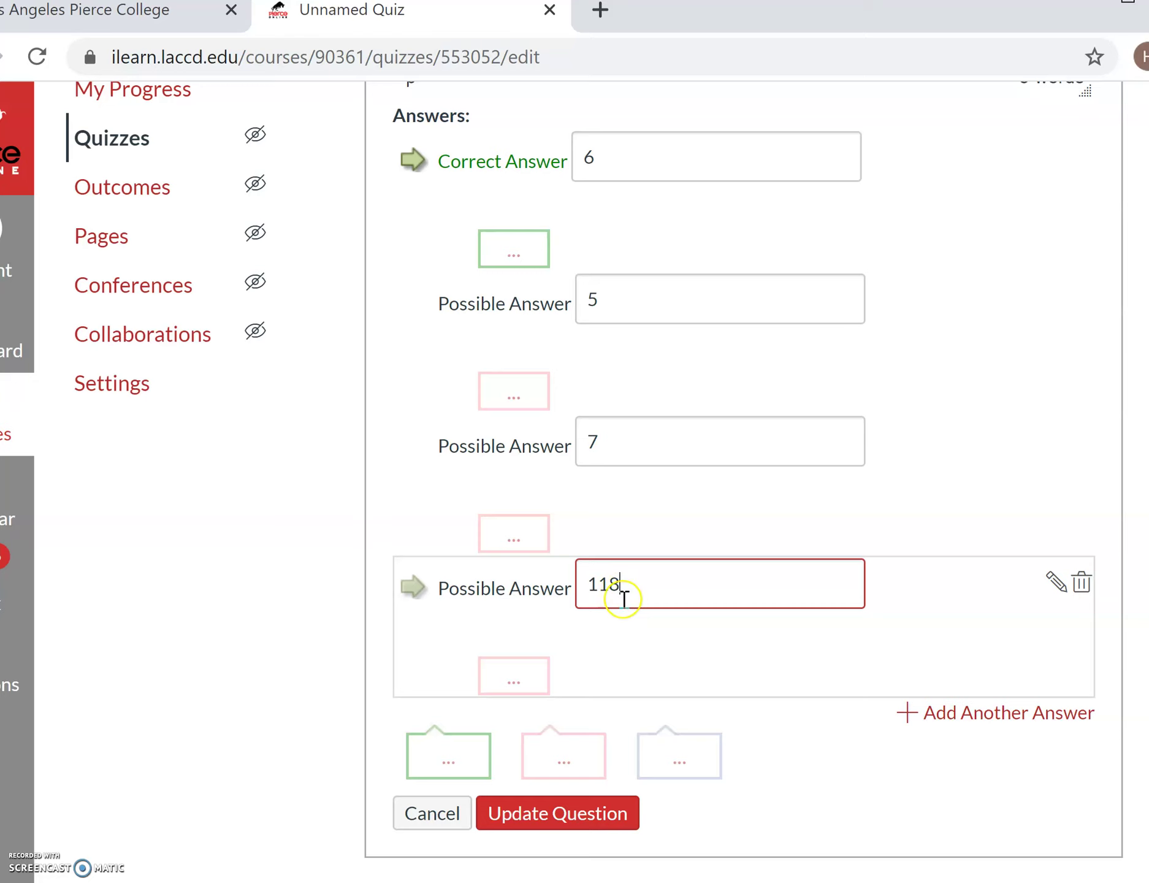
key("Return")
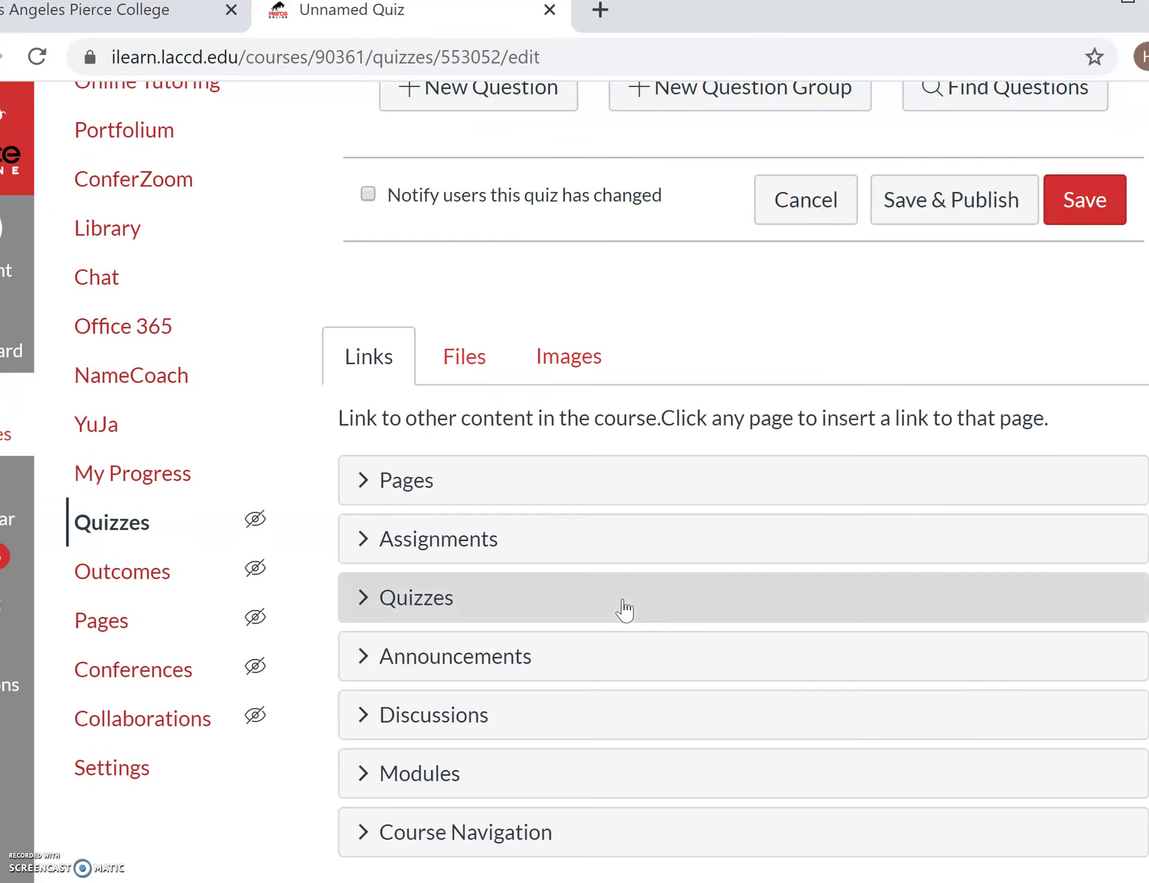
scroll(593, 552, "down", 5)
scroll(592, 552, "up", 5)
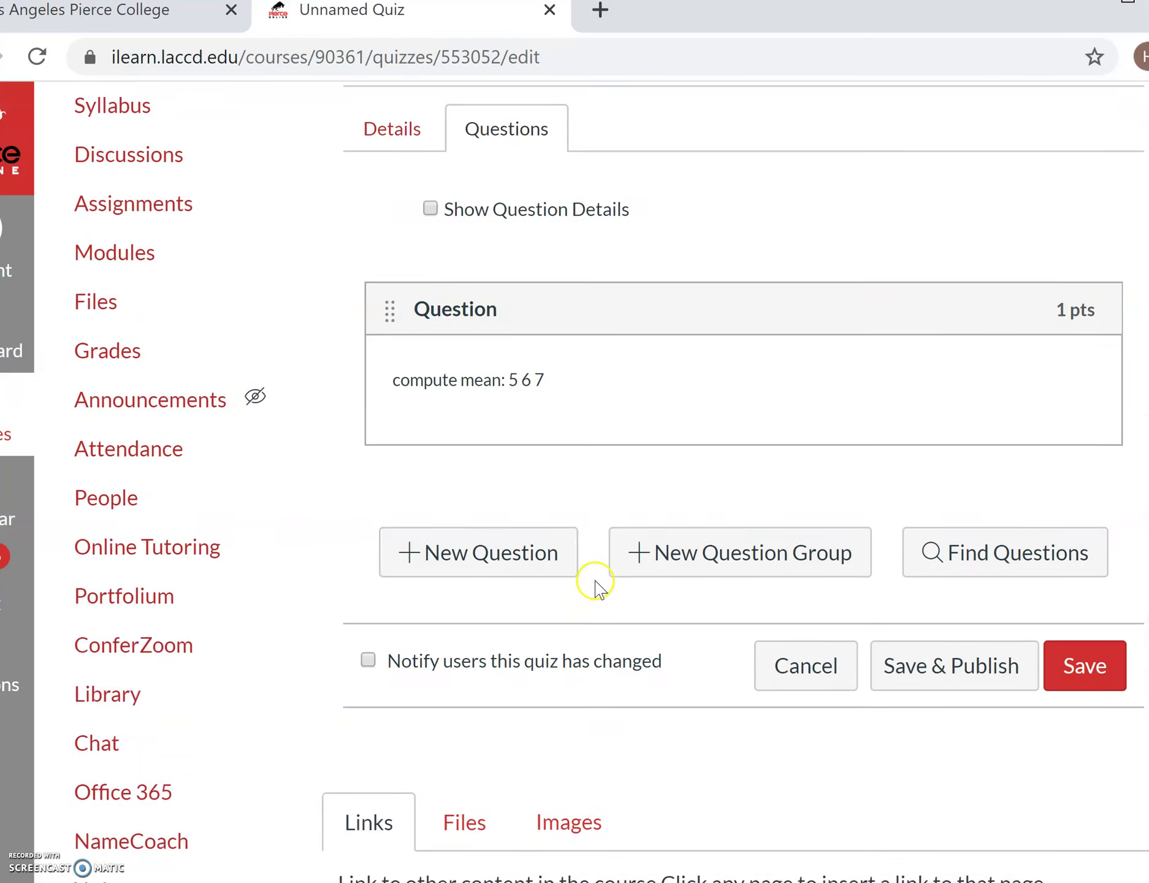
scroll(595, 582, "down", 4)
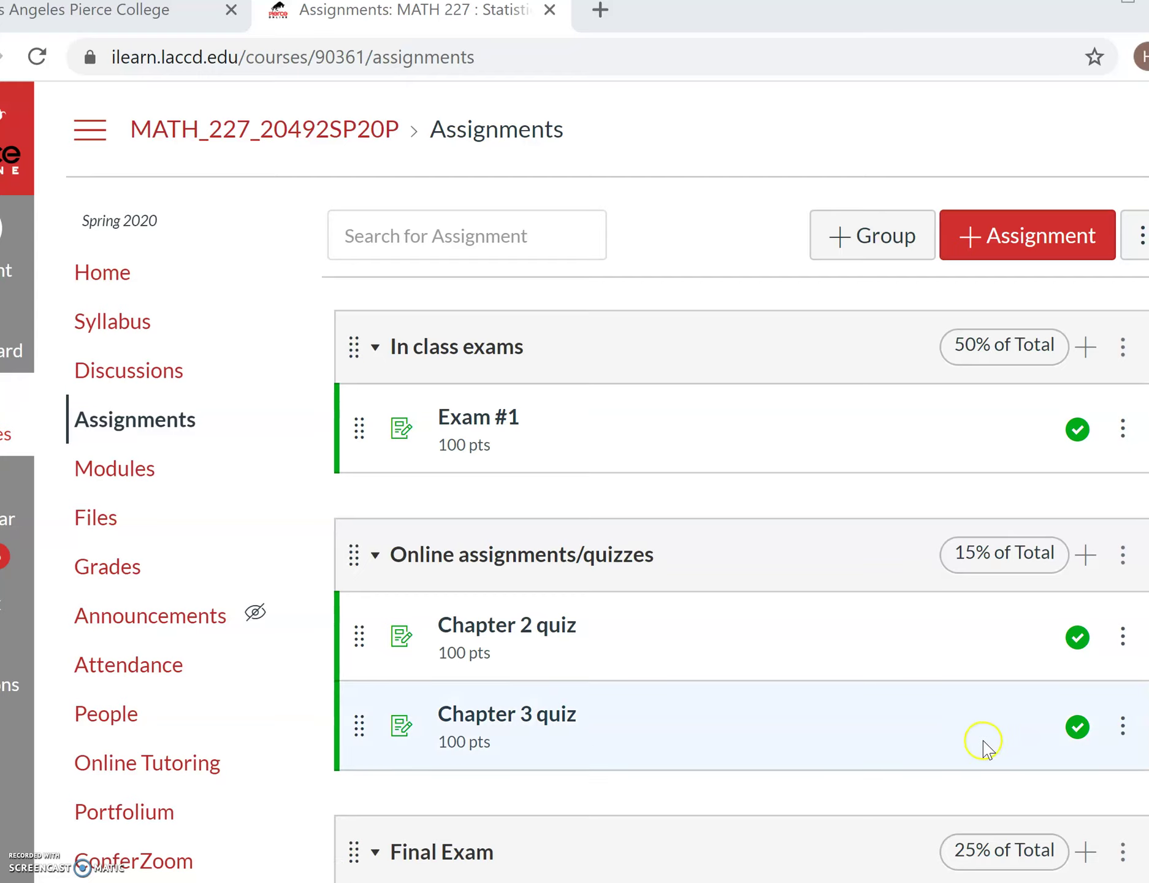
Create a new assignment in the course and place the cursor in its description
left_click(1015, 240)
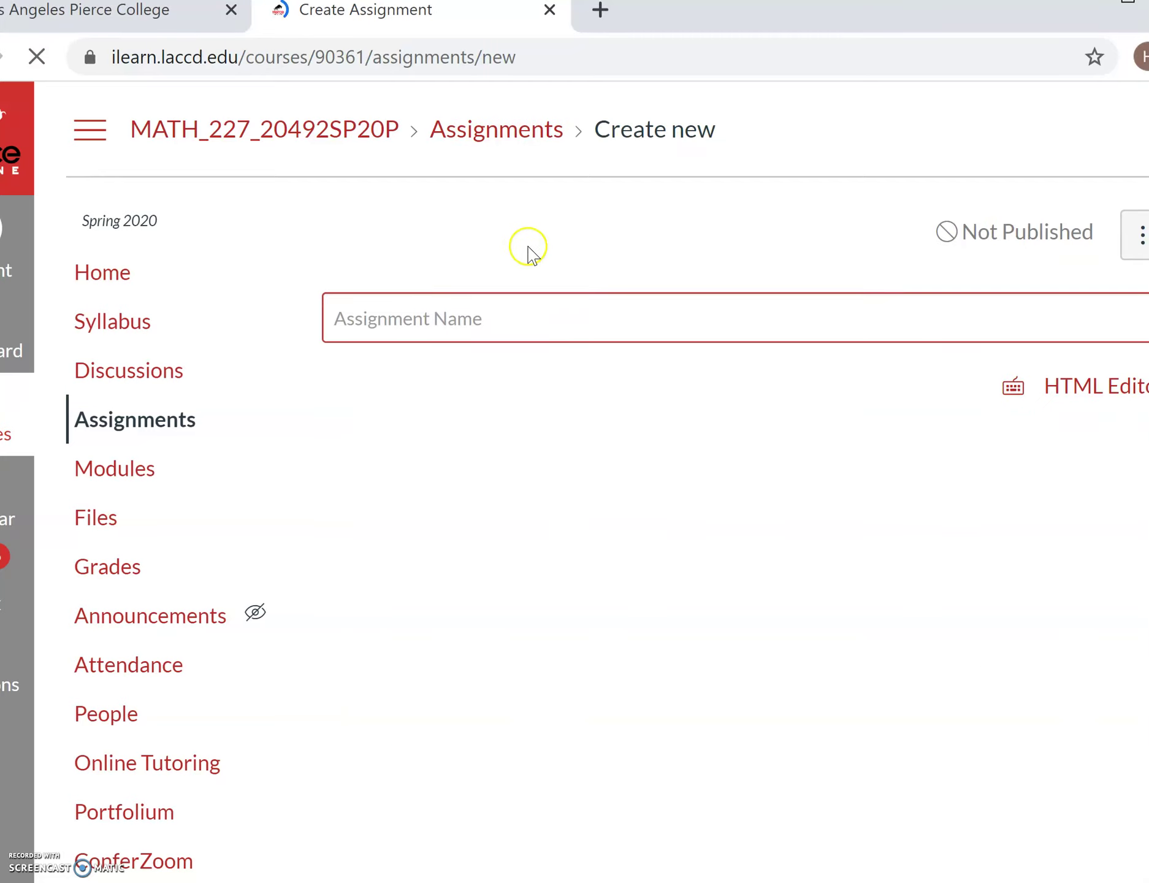
scroll(495, 436, "down", 2)
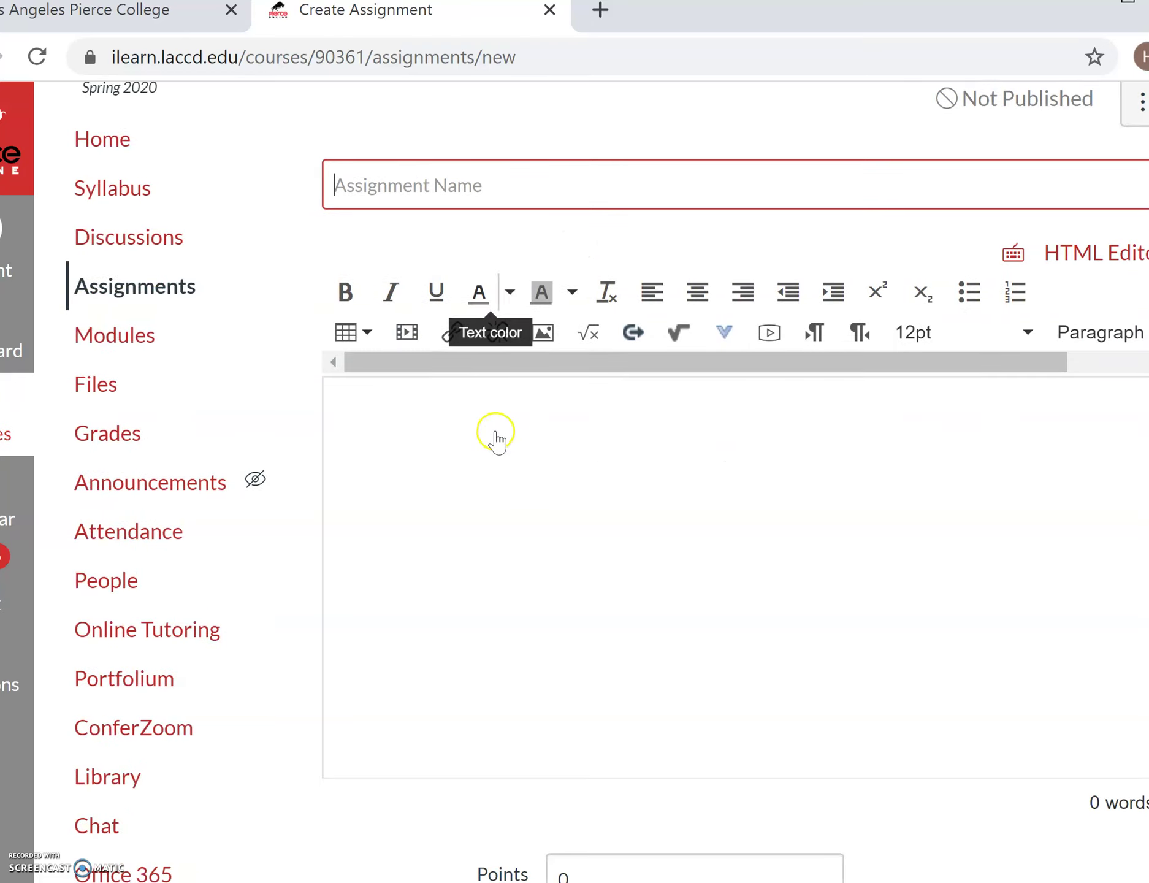
left_click(429, 416)
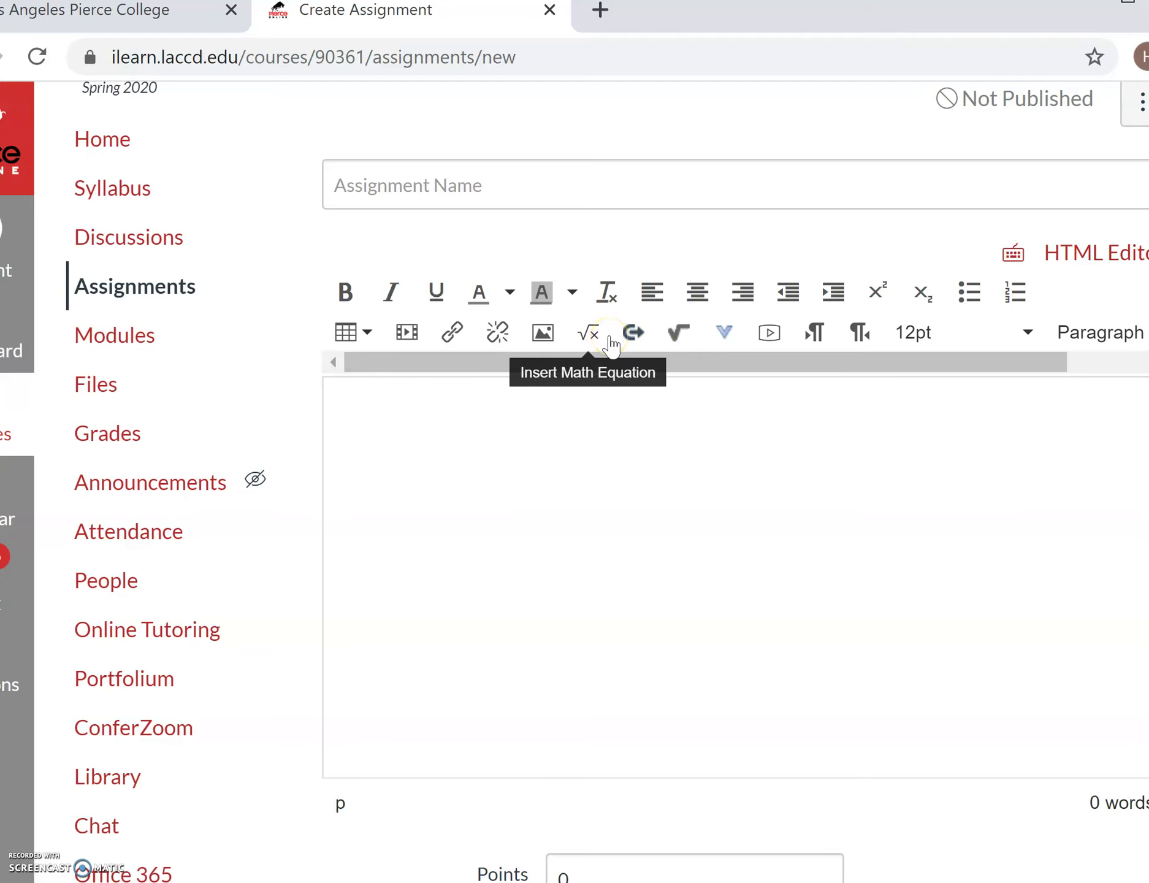
Start inserting an image in the description, with Canvas as source, and begin a file upload to Course files
left_click(543, 332)
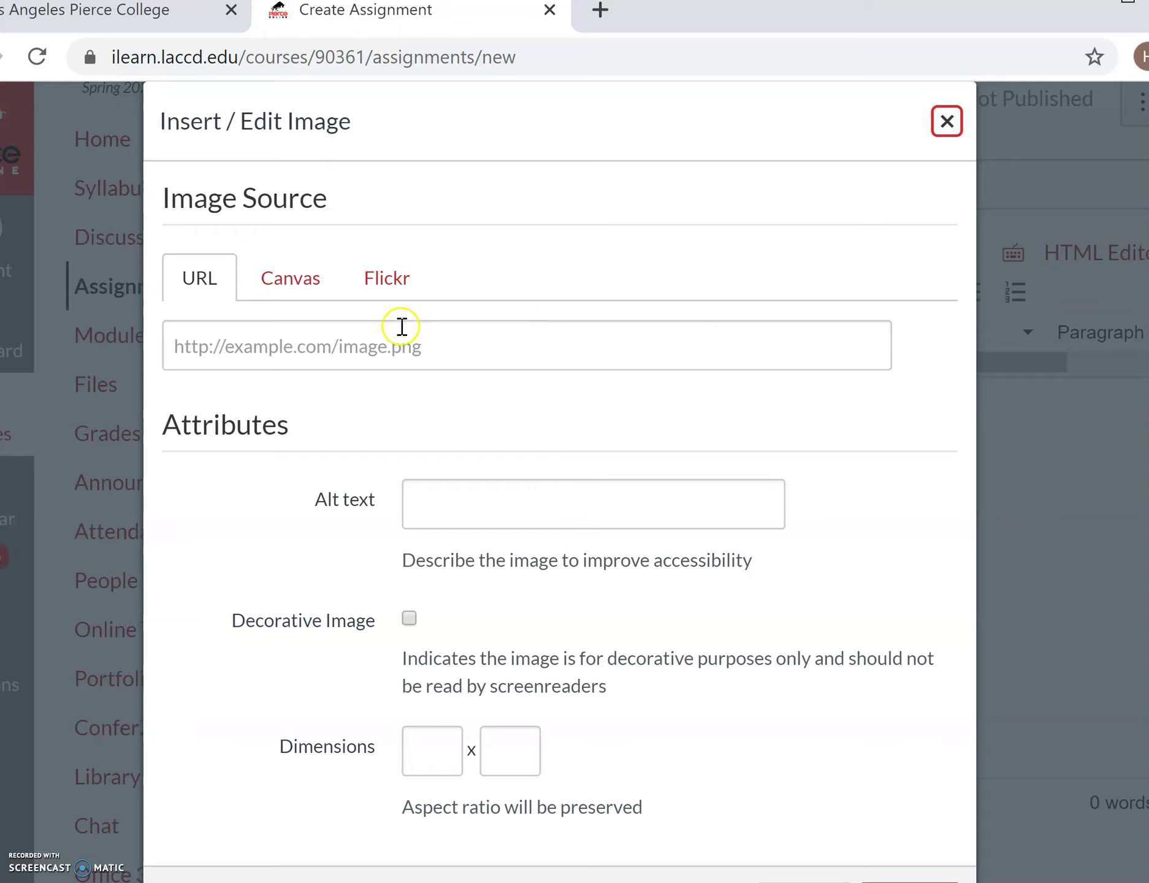
left_click(296, 288)
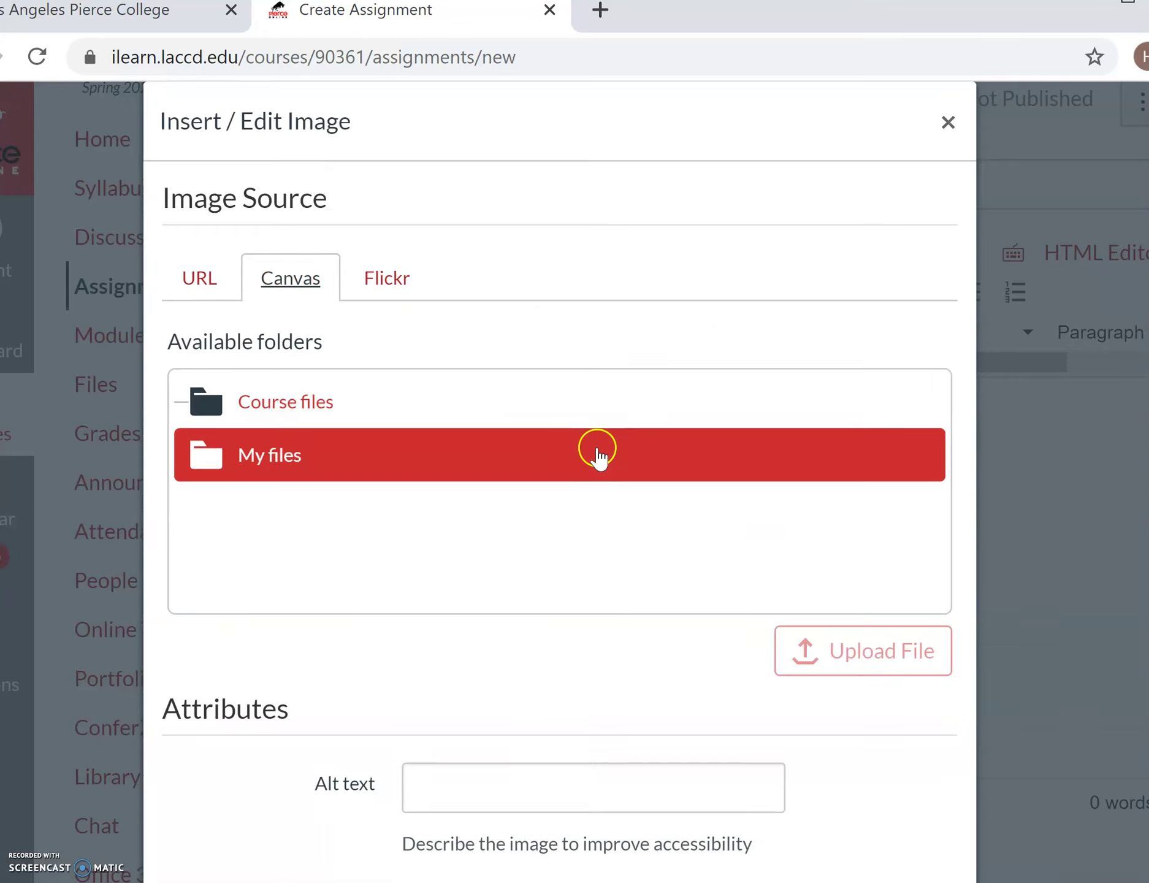
scroll(598, 455, "down", 2)
left_click(597, 455)
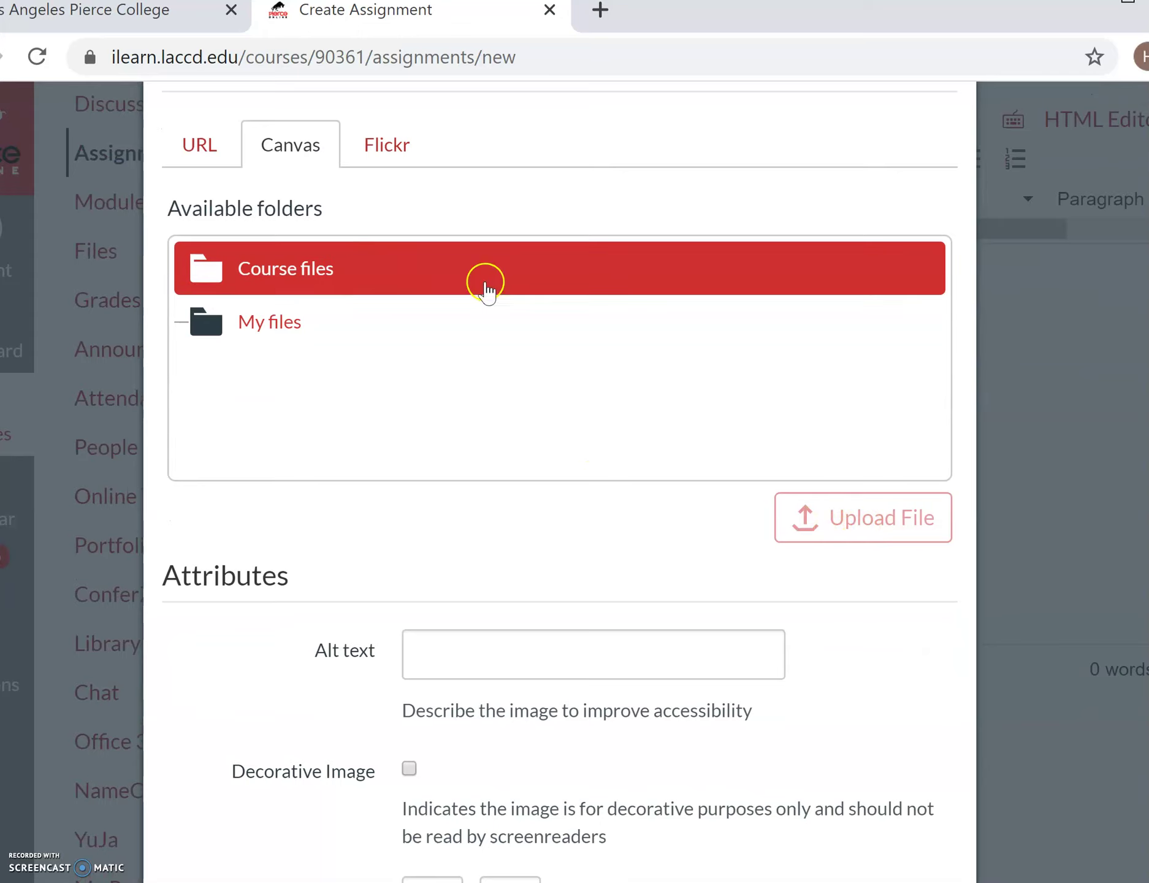
left_click(334, 265)
left_click(816, 515)
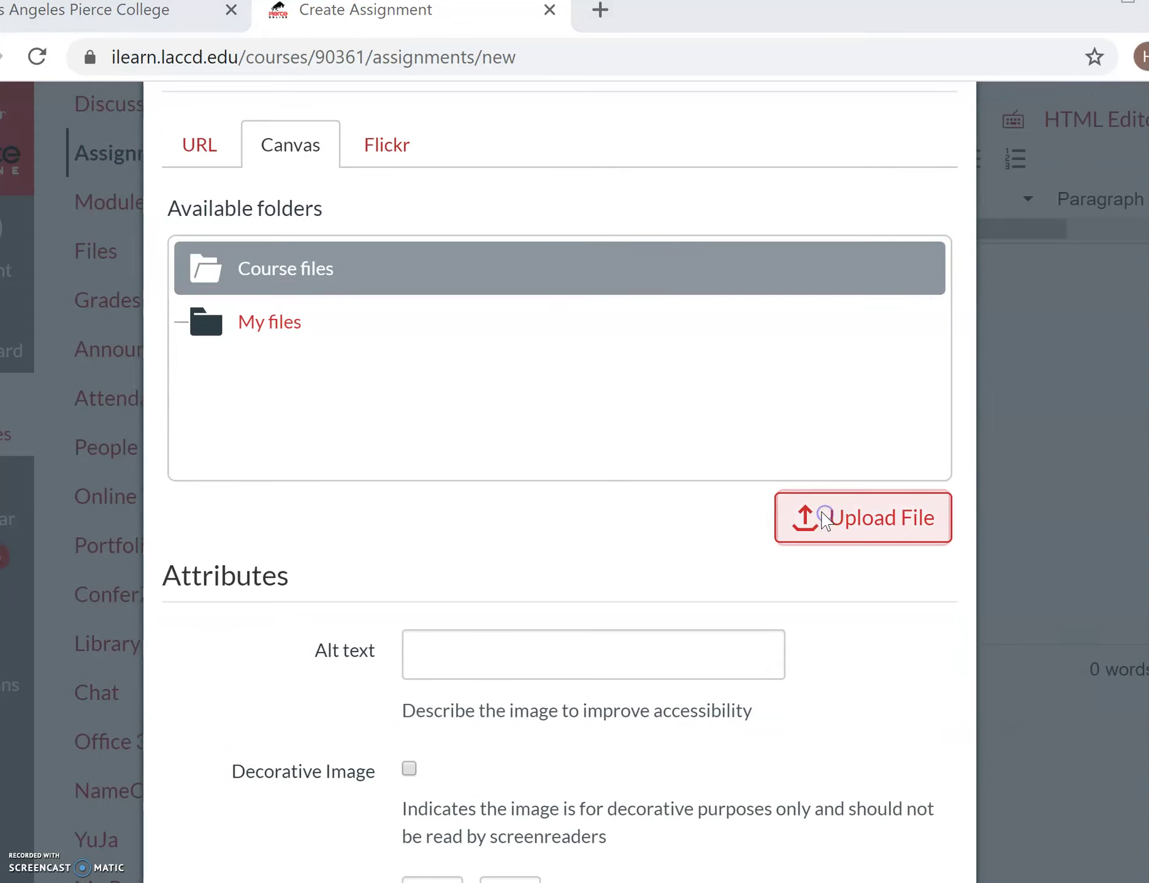
Browse through Dropbox and the instructor's personal folder to the Spring 2020 folder for the upload
left_click(516, 262)
double_click(320, 251)
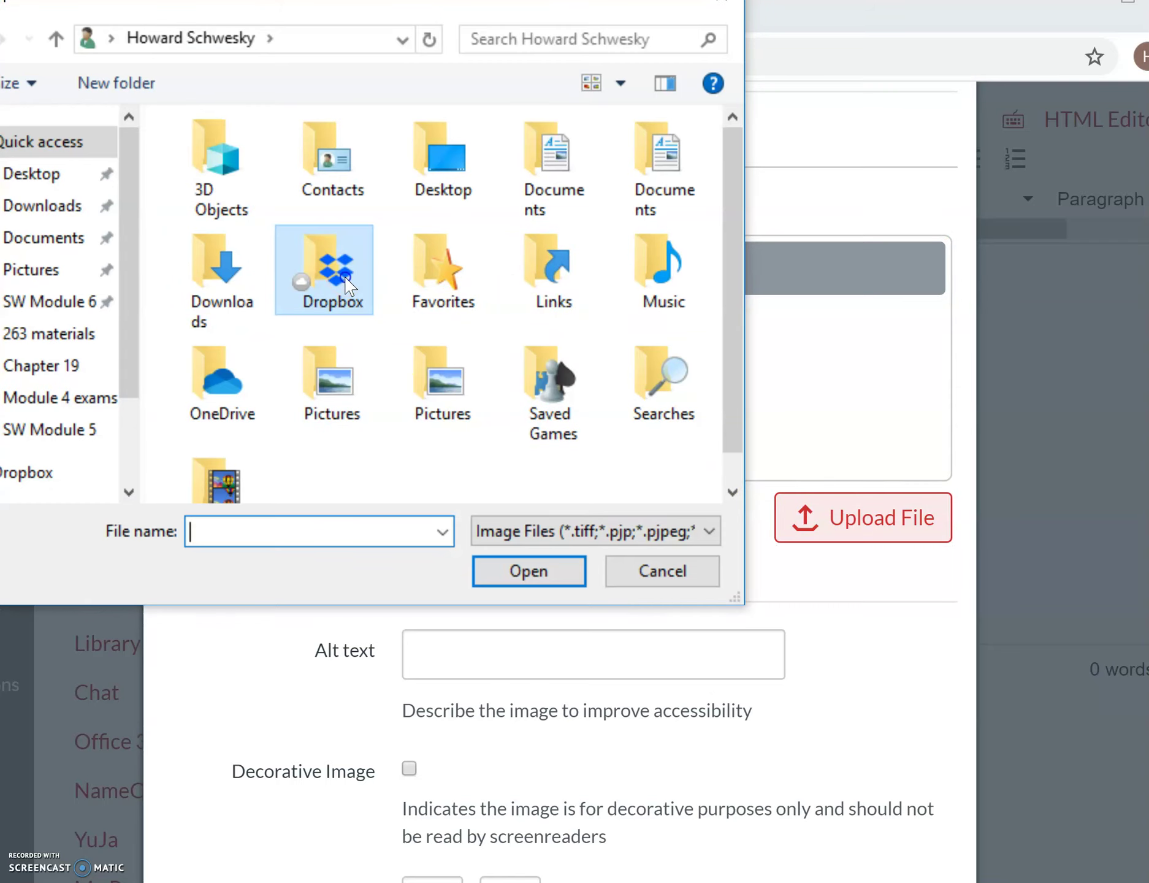
left_click(218, 299)
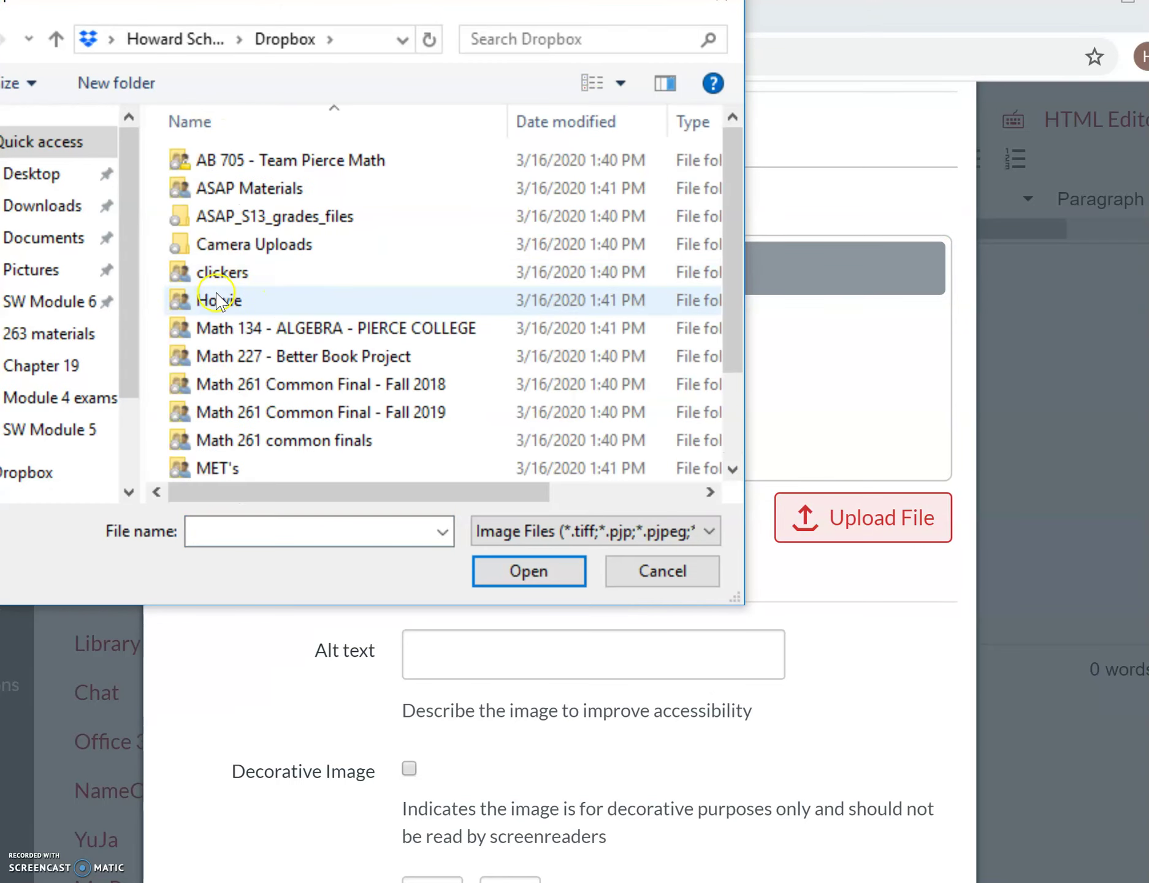
left_click(218, 299)
scroll(376, 300, "down", 2)
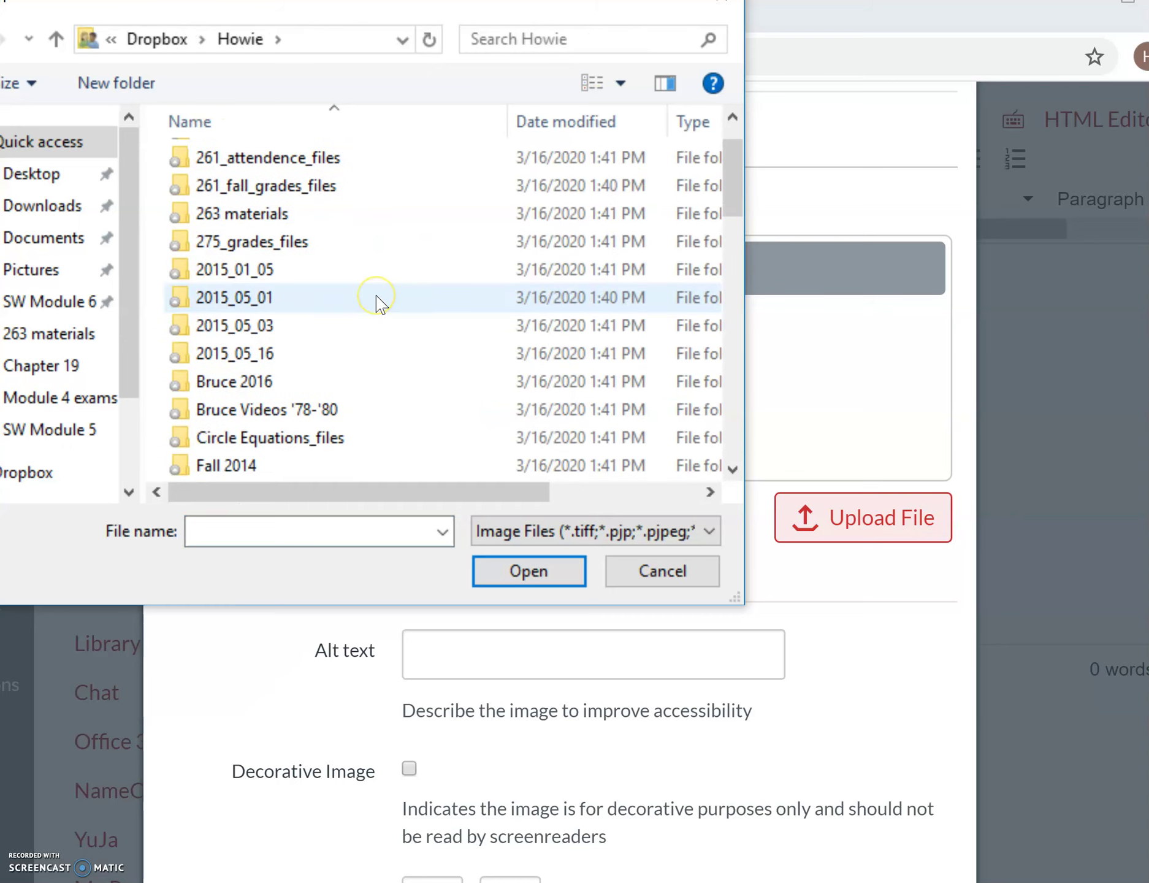
scroll(376, 295, "down", 4)
left_click(350, 311)
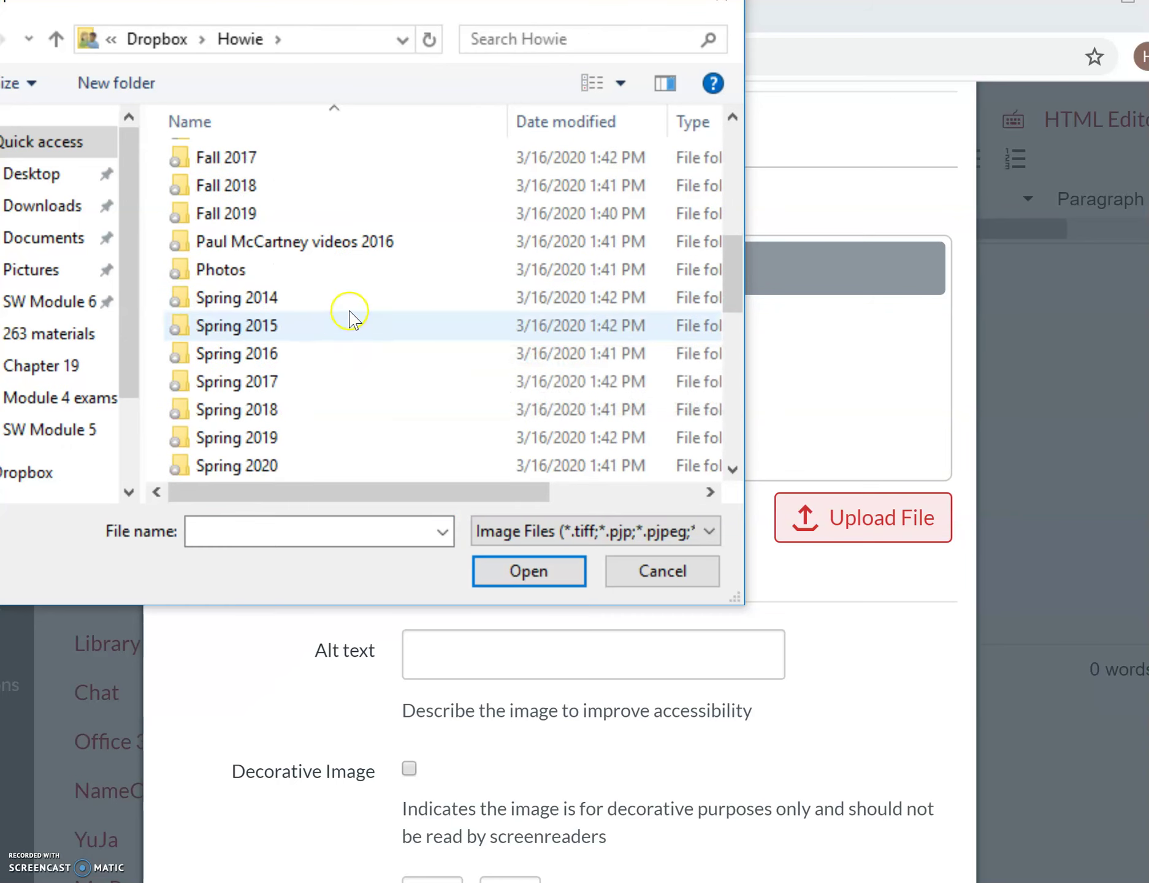
scroll(349, 310, "down", 2)
left_click(254, 299)
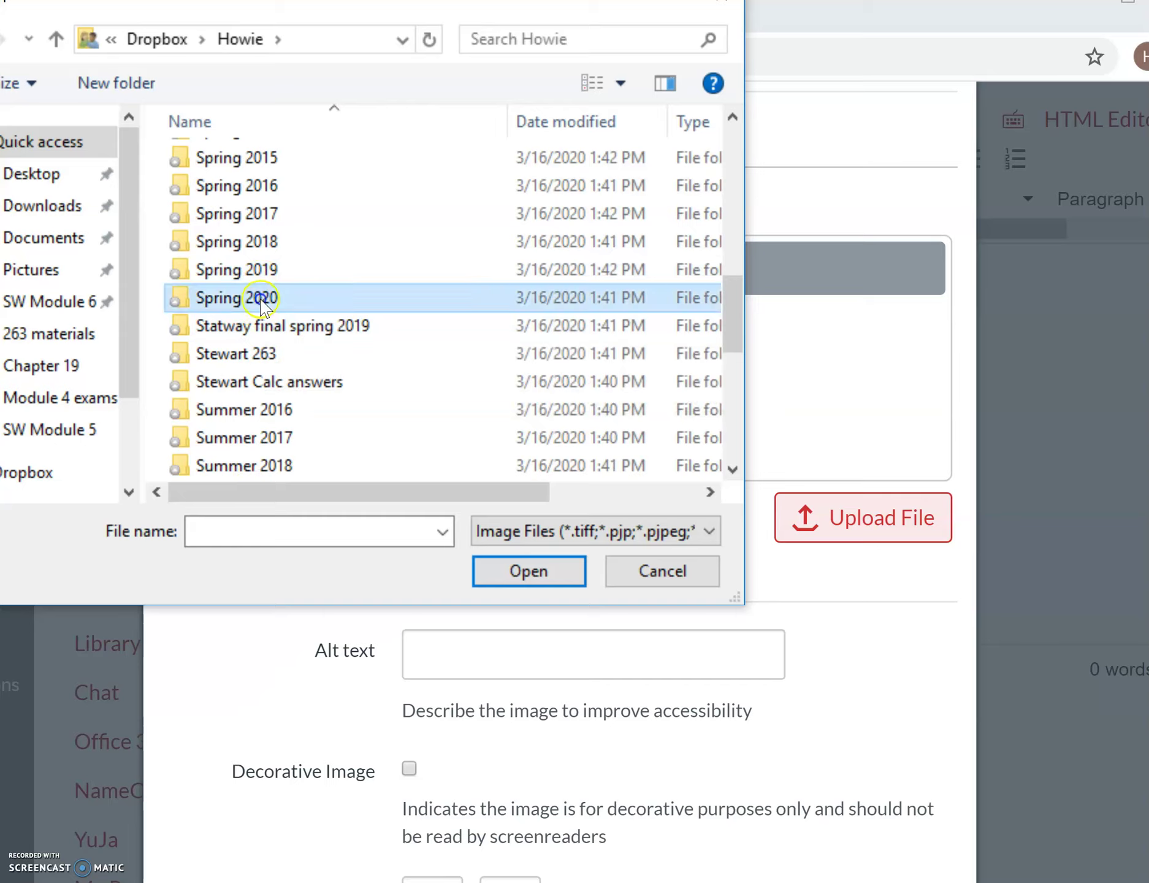
double_click(258, 299)
Filter the files in the Spring 2020 folder with *.doc to list Word documents
left_click(237, 511)
left_click(243, 526)
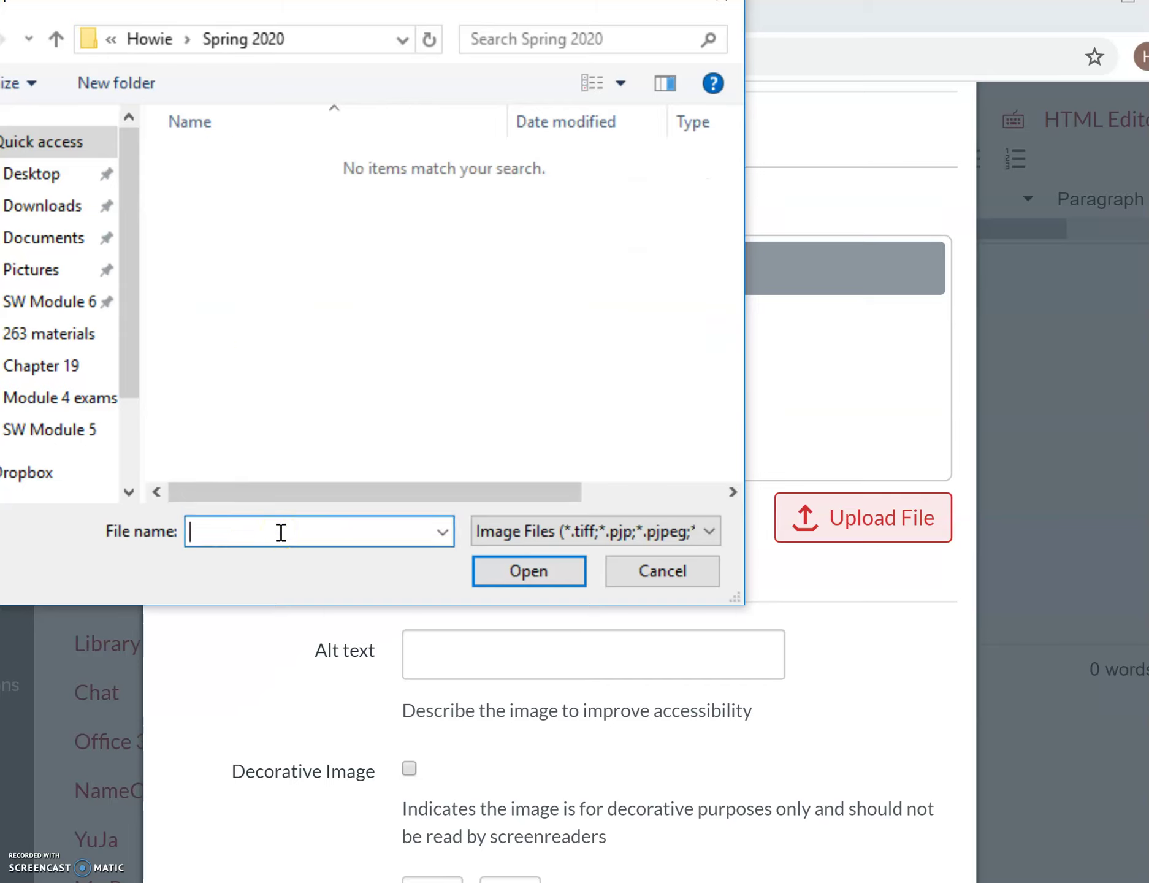
type("*")
left_click(450, 541)
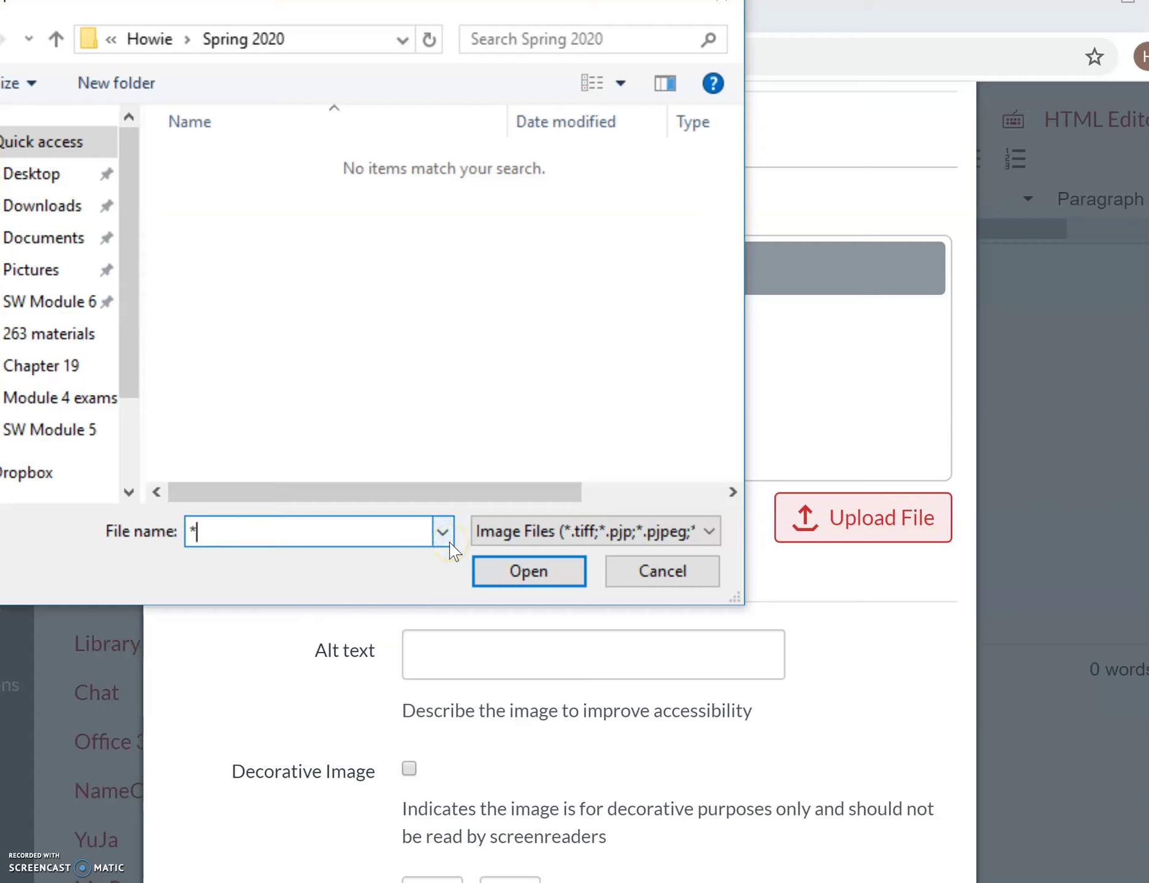
type(".doc")
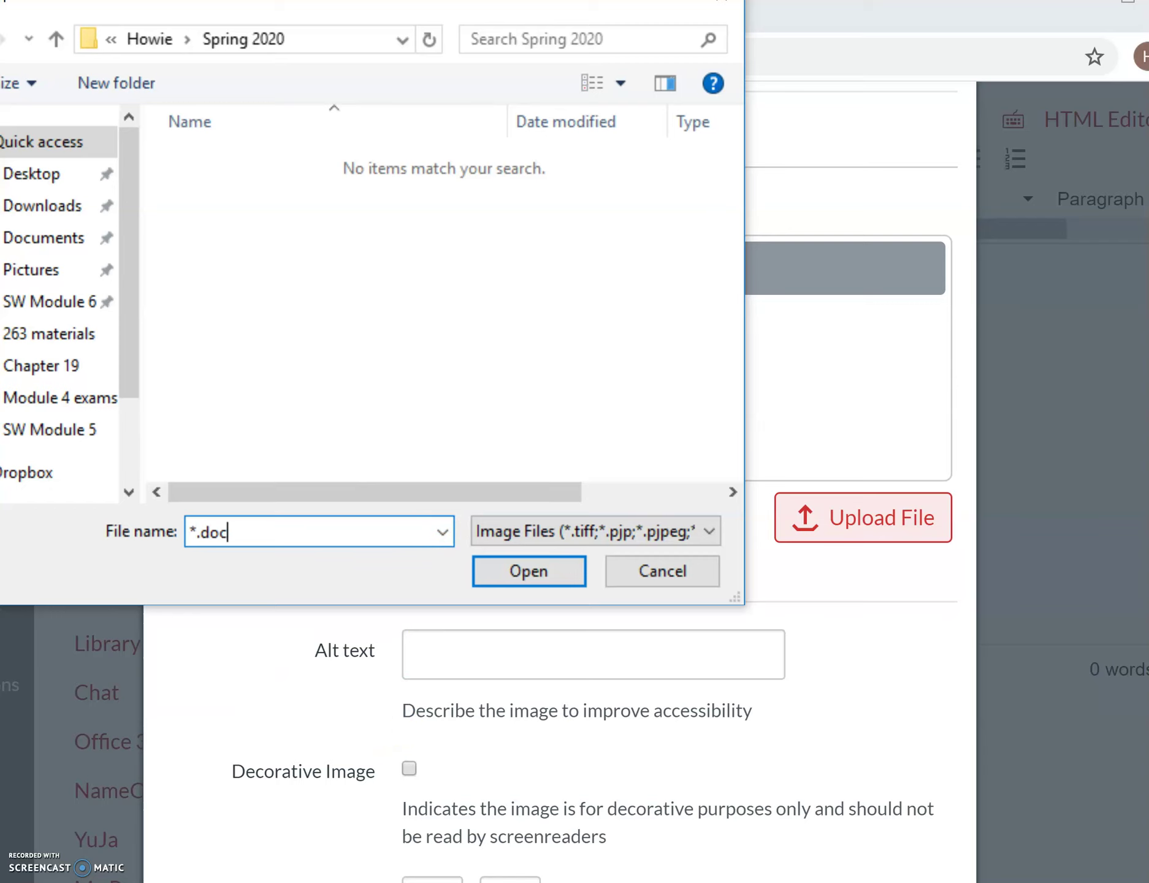
key("Return")
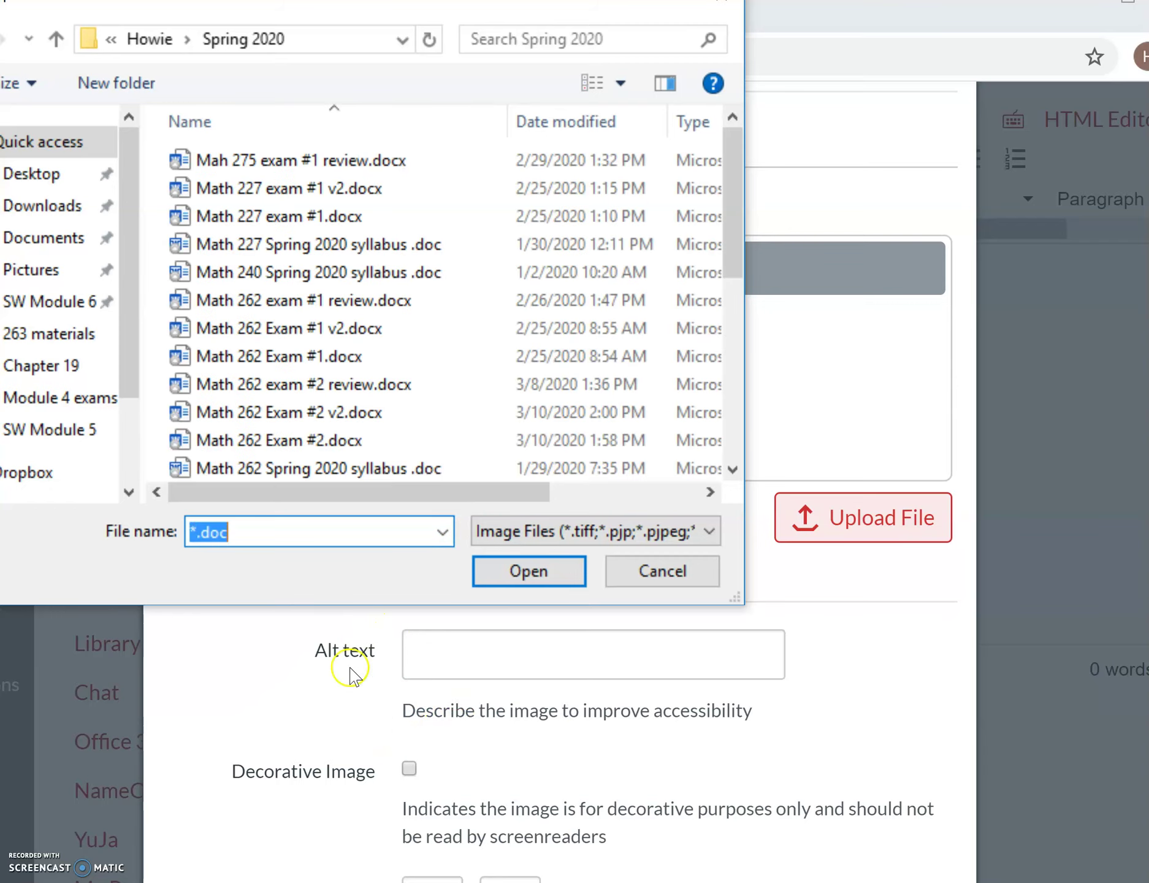
Upload the file Math 227 exam #1 v2.docx to Course files
scroll(352, 689, "down", 3)
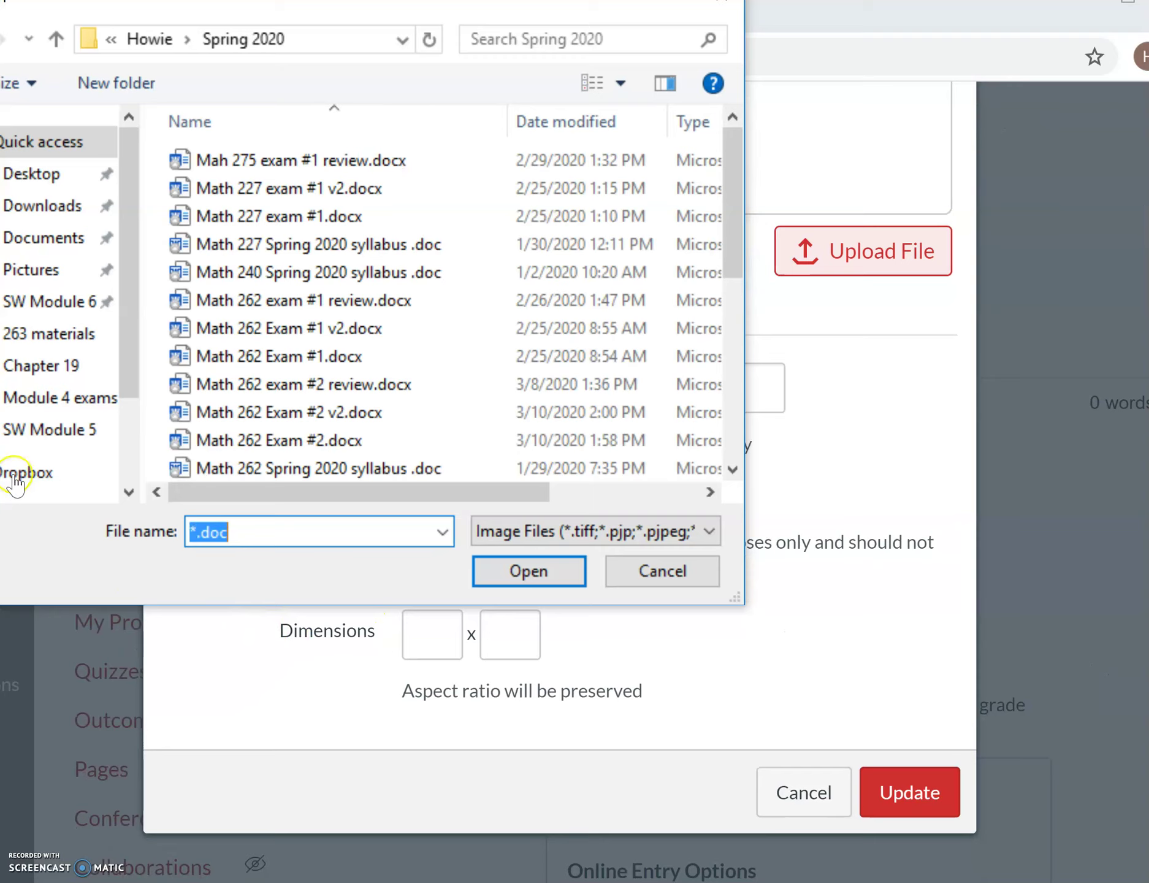
left_click(267, 189)
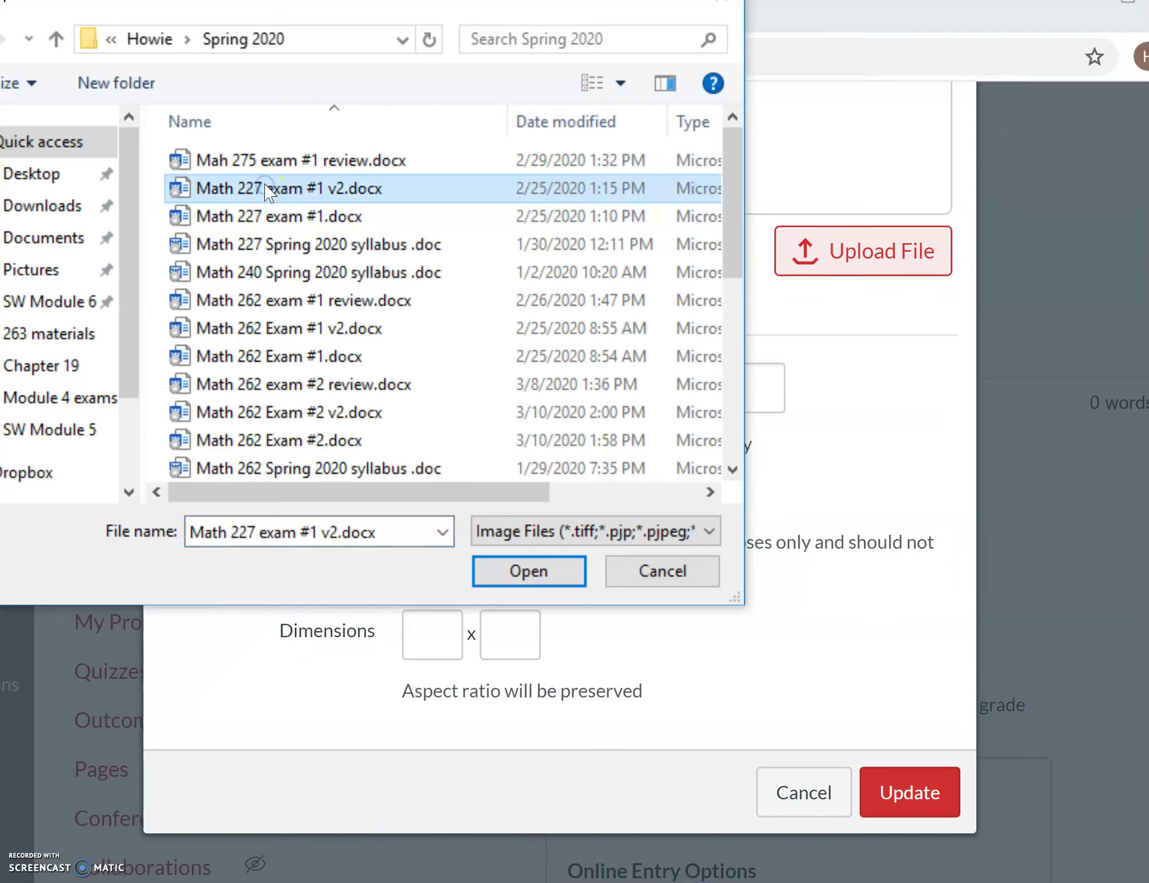
left_click(531, 571)
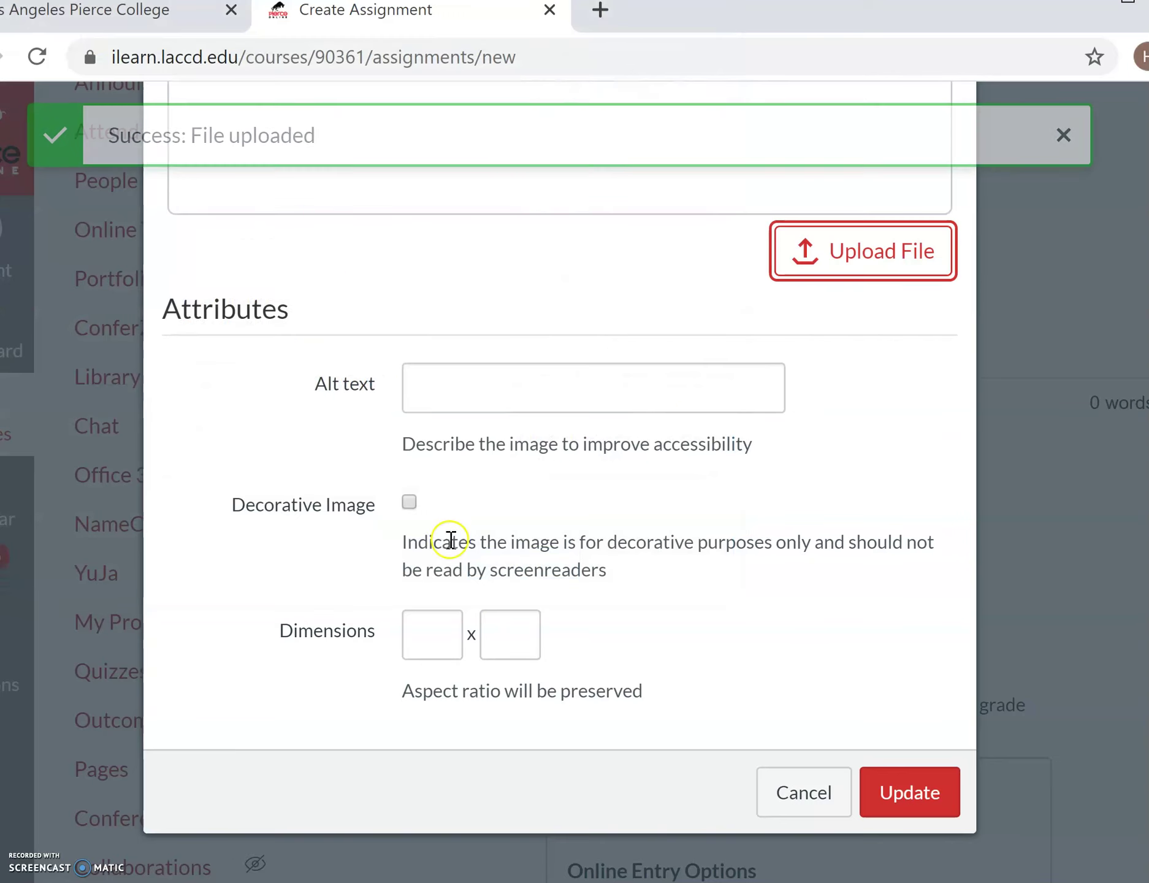
Give the uploaded file the alt text "exam doc" and insert it in the assignment description
left_click(526, 381)
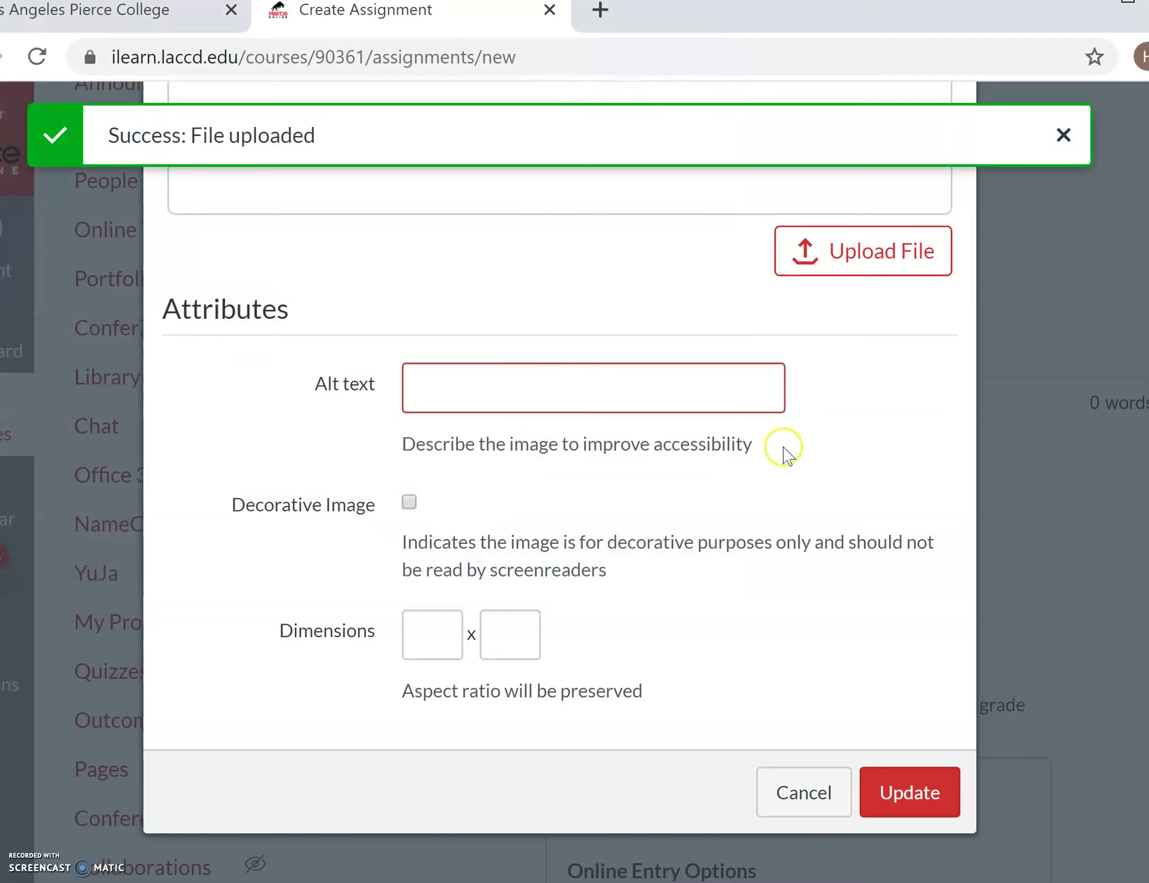
type("exam doc")
scroll(906, 753, "down", 2)
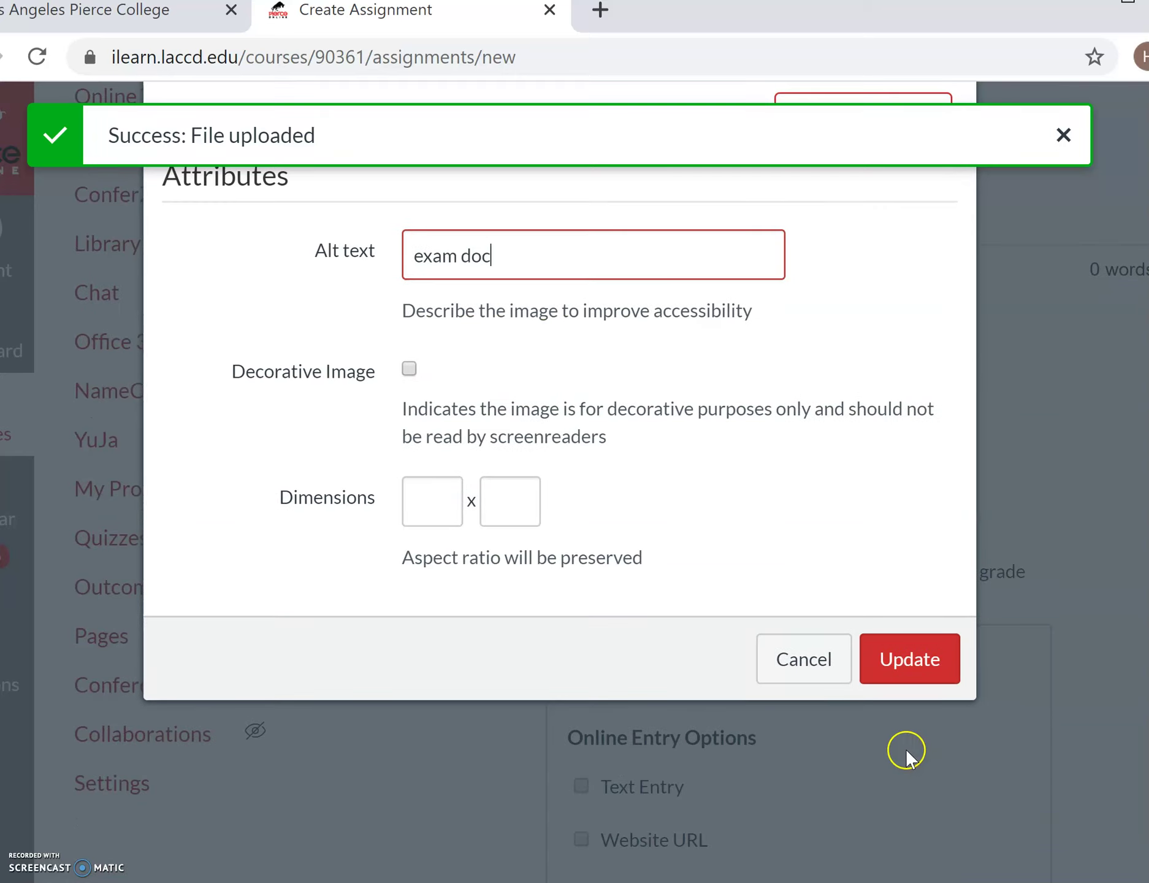
left_click(917, 679)
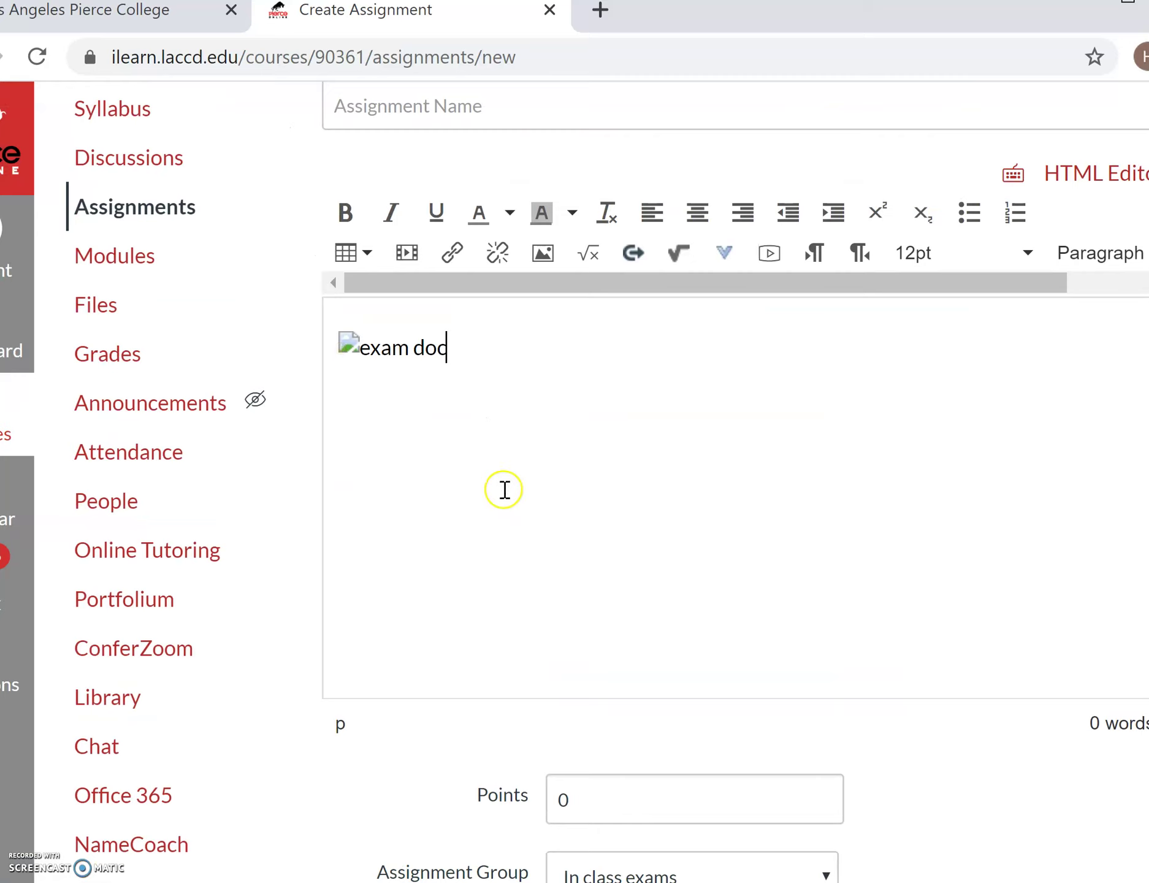
Examine the assignment's points setting and the choices available for how its grade is displayed
left_click(432, 363)
scroll(637, 539, "down", 4)
left_click(639, 539)
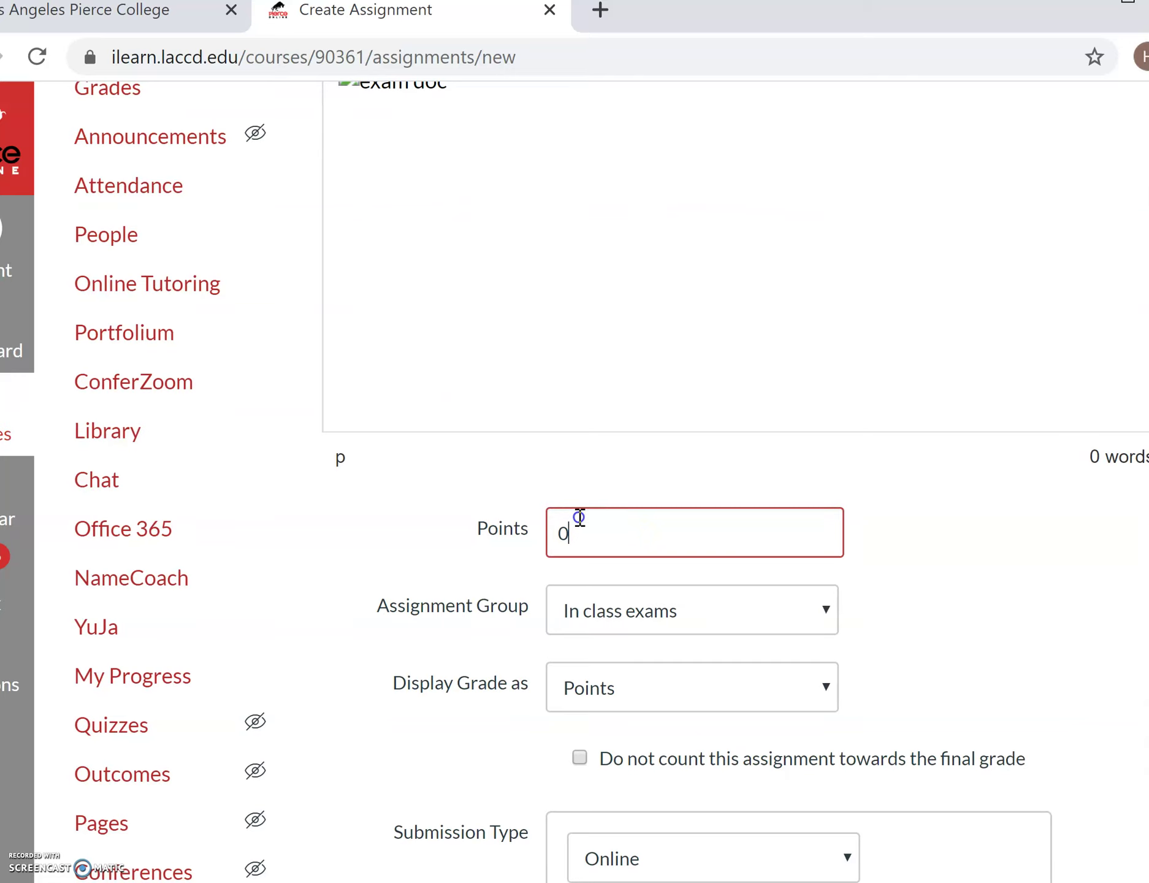
scroll(674, 582, "down", 2)
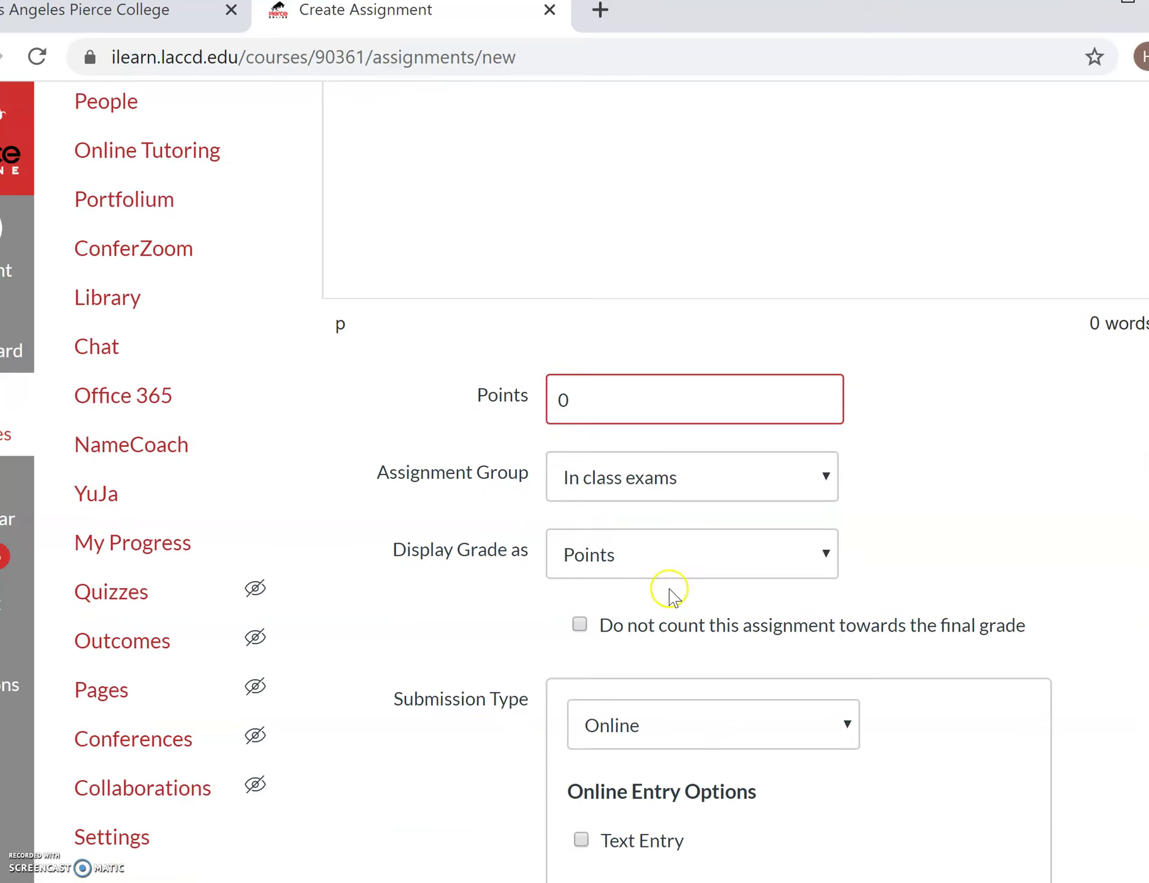
left_click(759, 552)
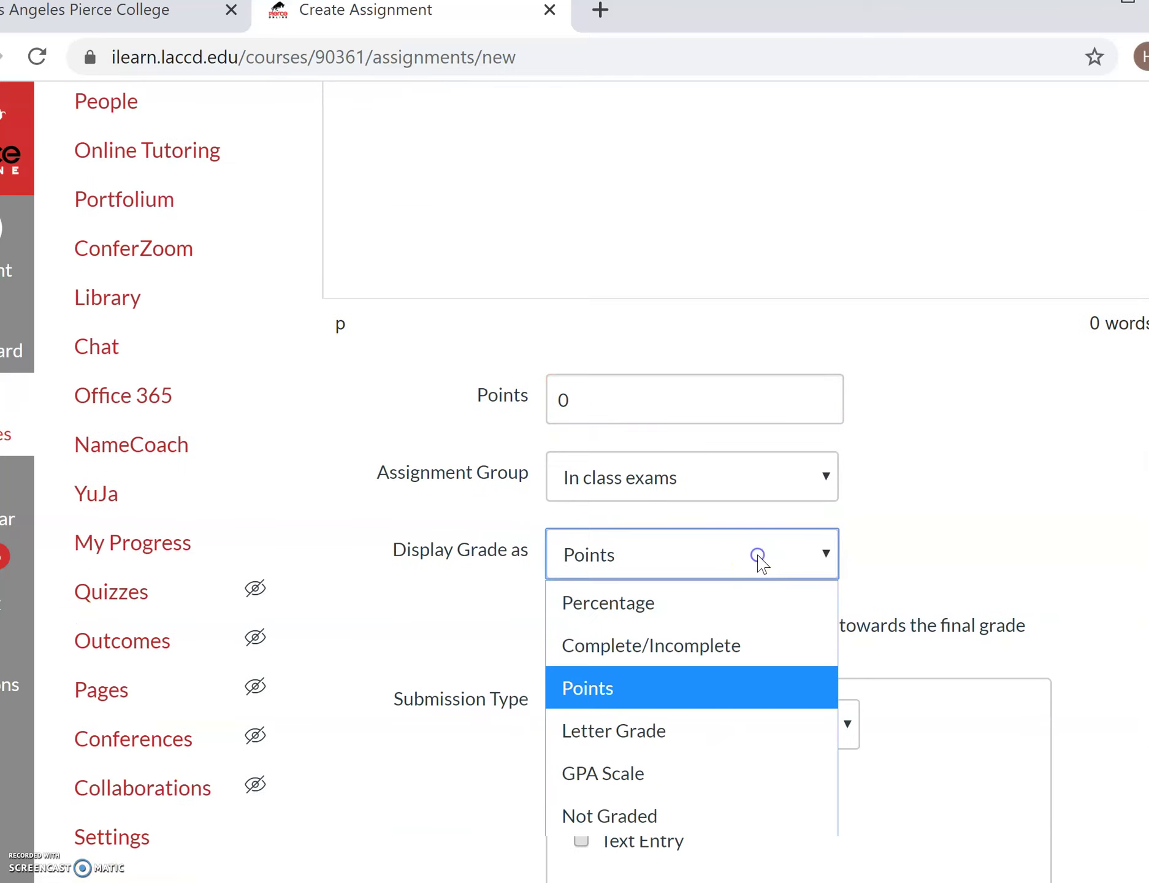
left_click(878, 527)
Allow File Uploads as an online entry option for the assignment's submissions
scroll(821, 531, "down", 6)
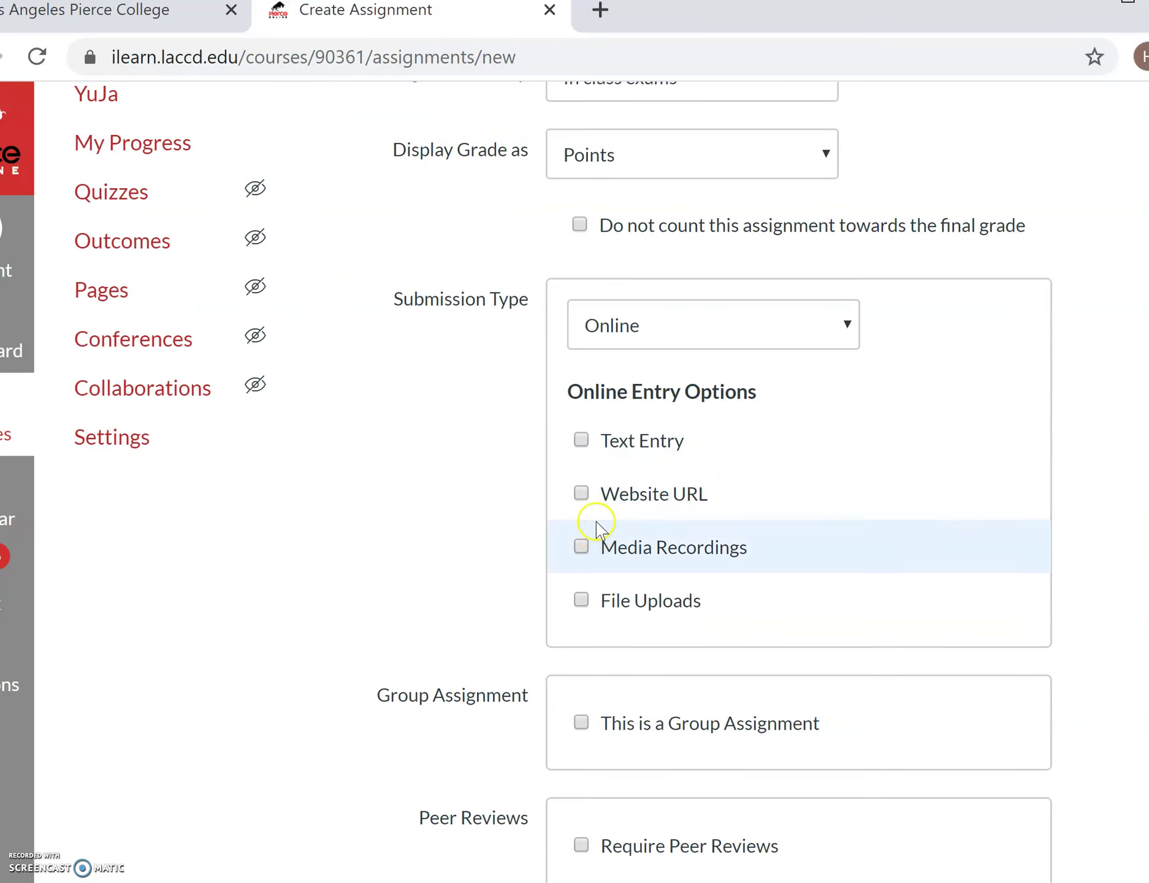
left_click(579, 603)
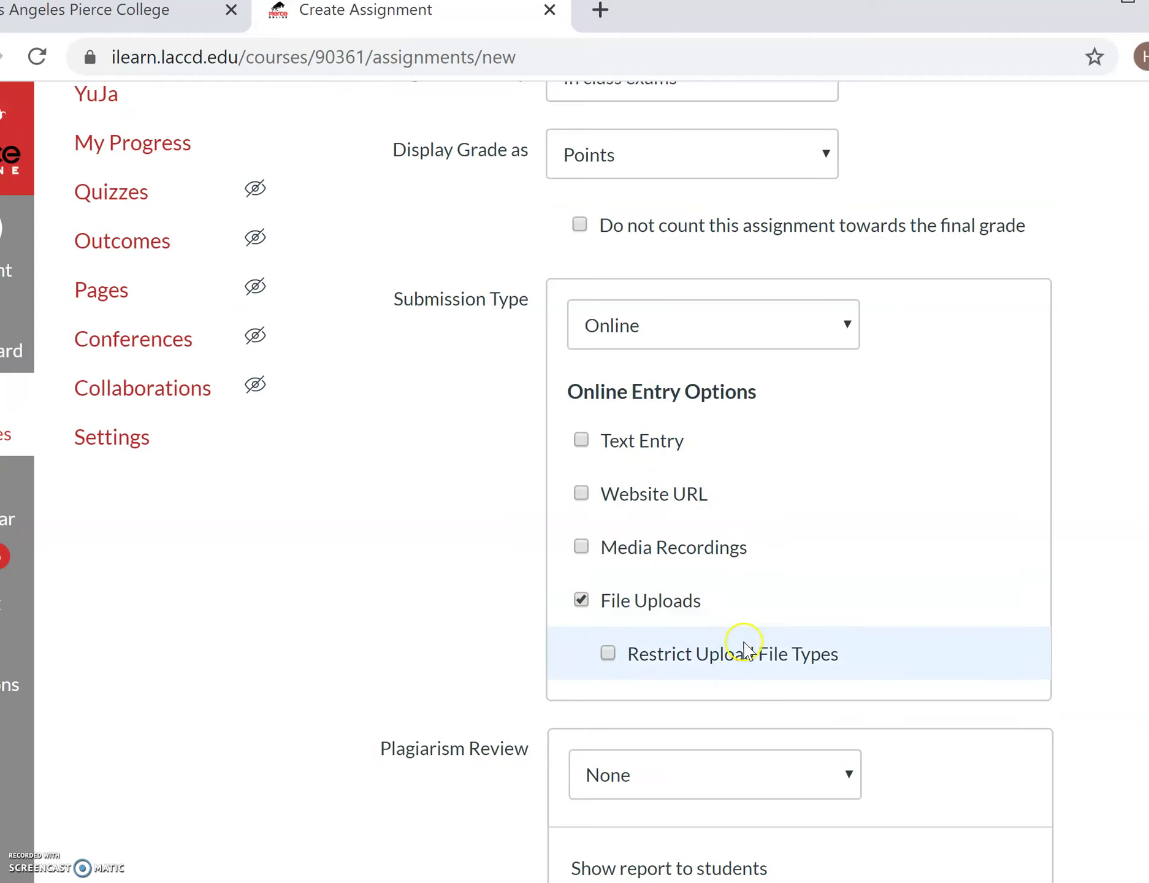
Review the plagiarism, group, peer review, and assign and due date settings, then the assignment's name and description
scroll(743, 646, "down", 2)
scroll(712, 640, "down", 2)
scroll(711, 641, "down", 6)
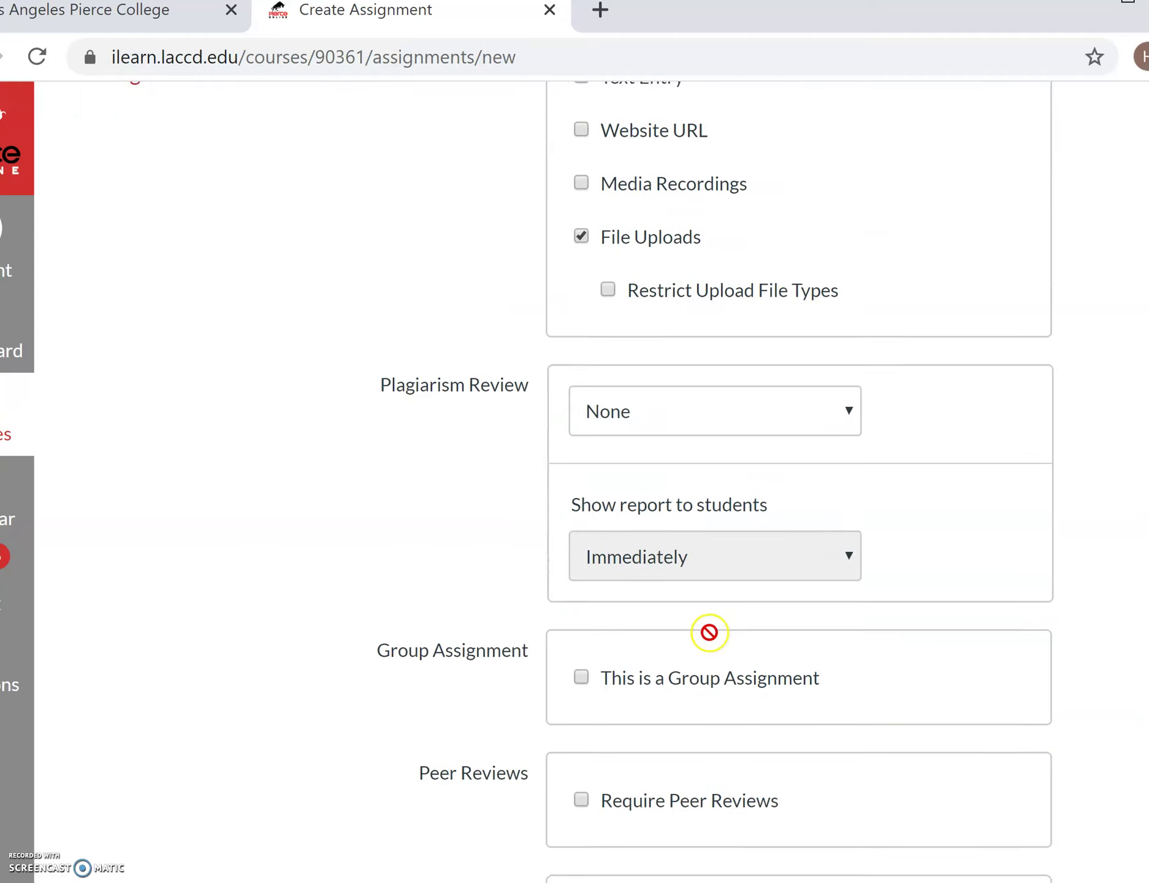
scroll(696, 619, "down", 2)
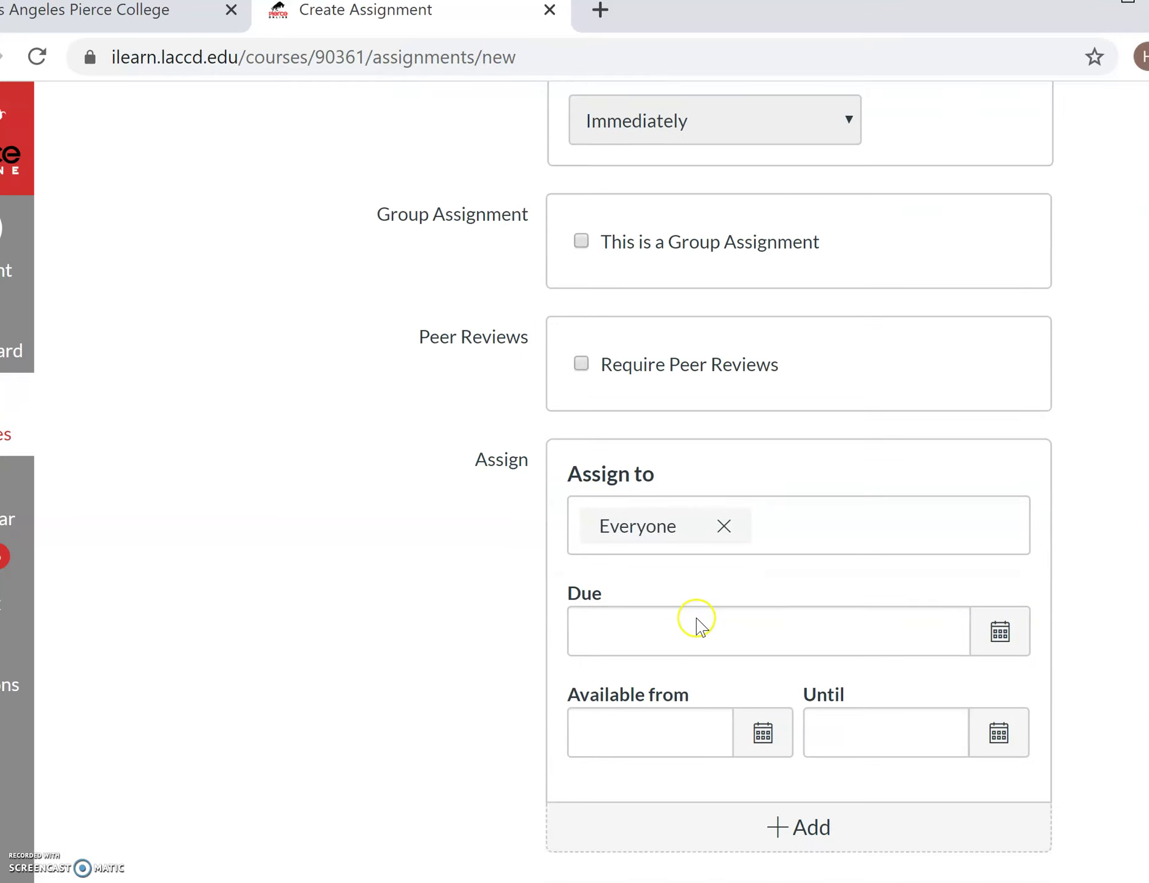
scroll(690, 515, "down", 2)
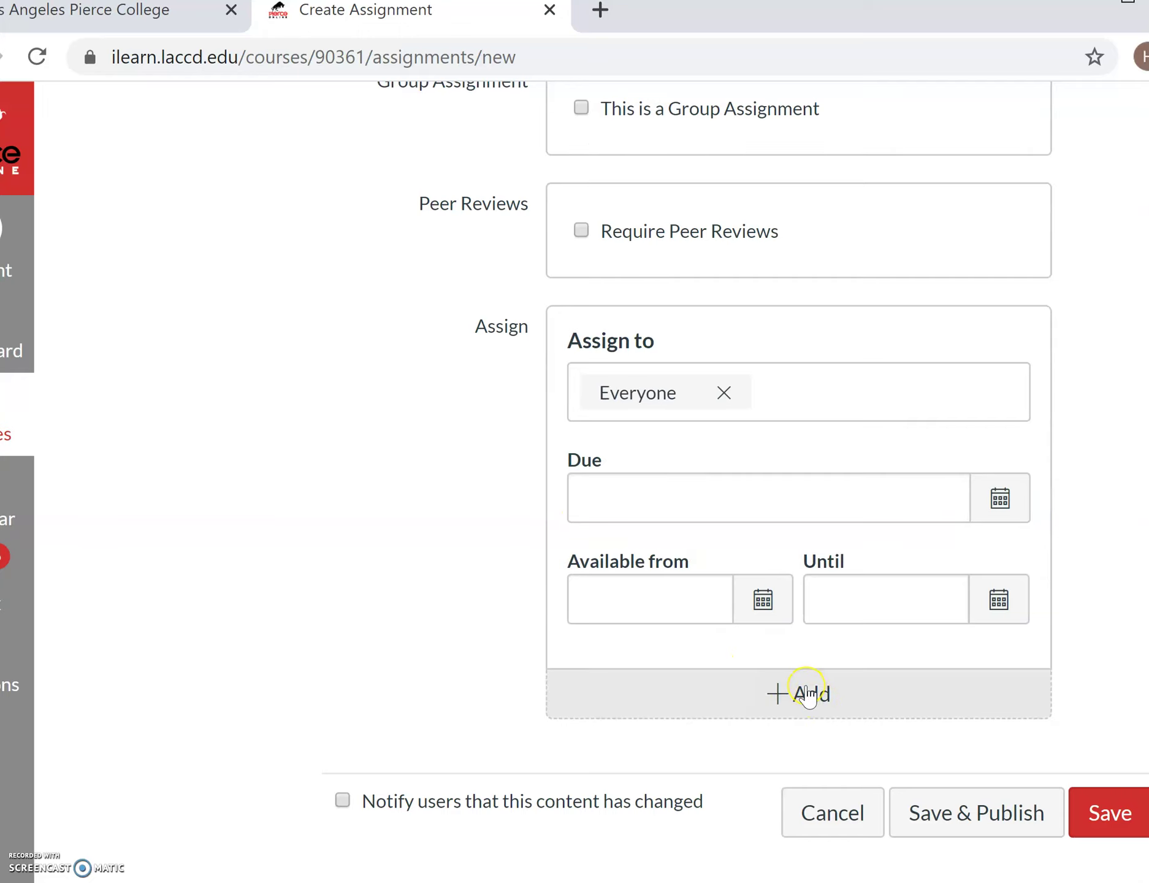
scroll(808, 694, "up", 15)
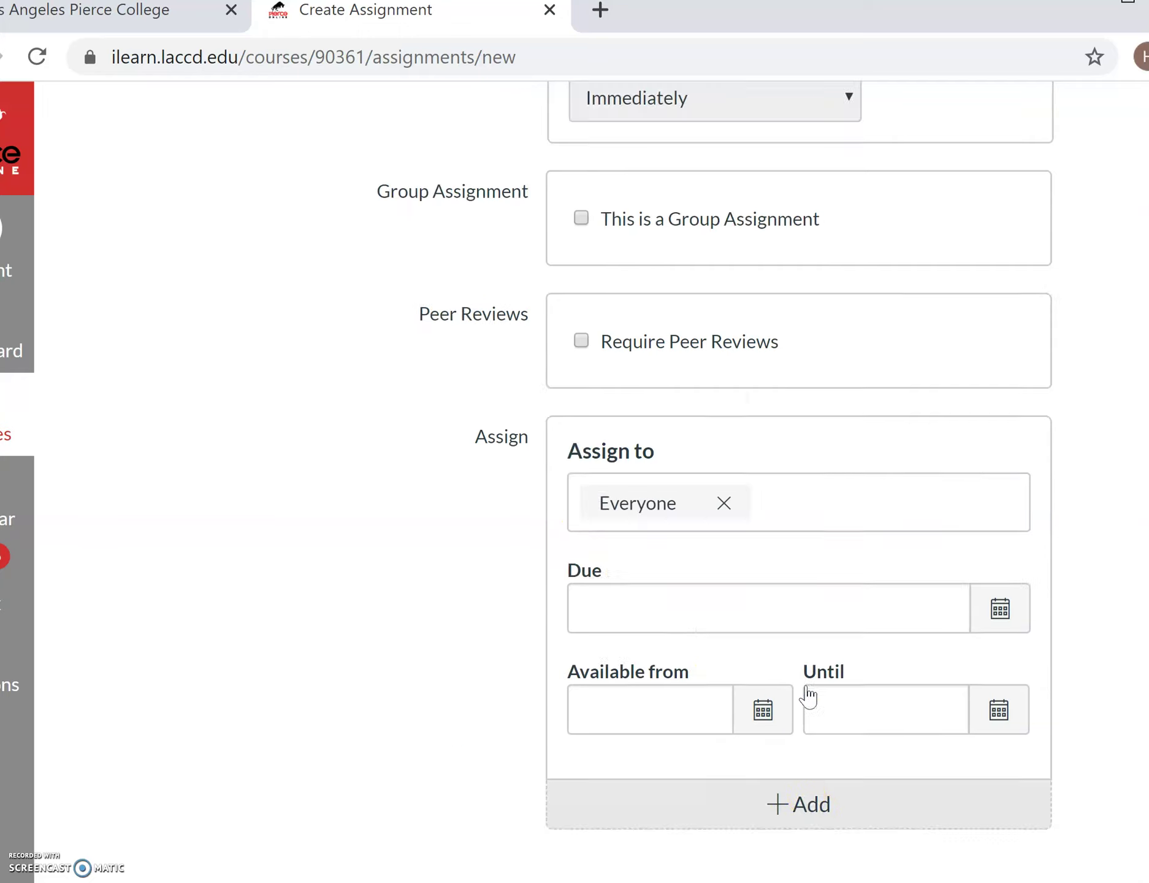
scroll(808, 682, "up", 5)
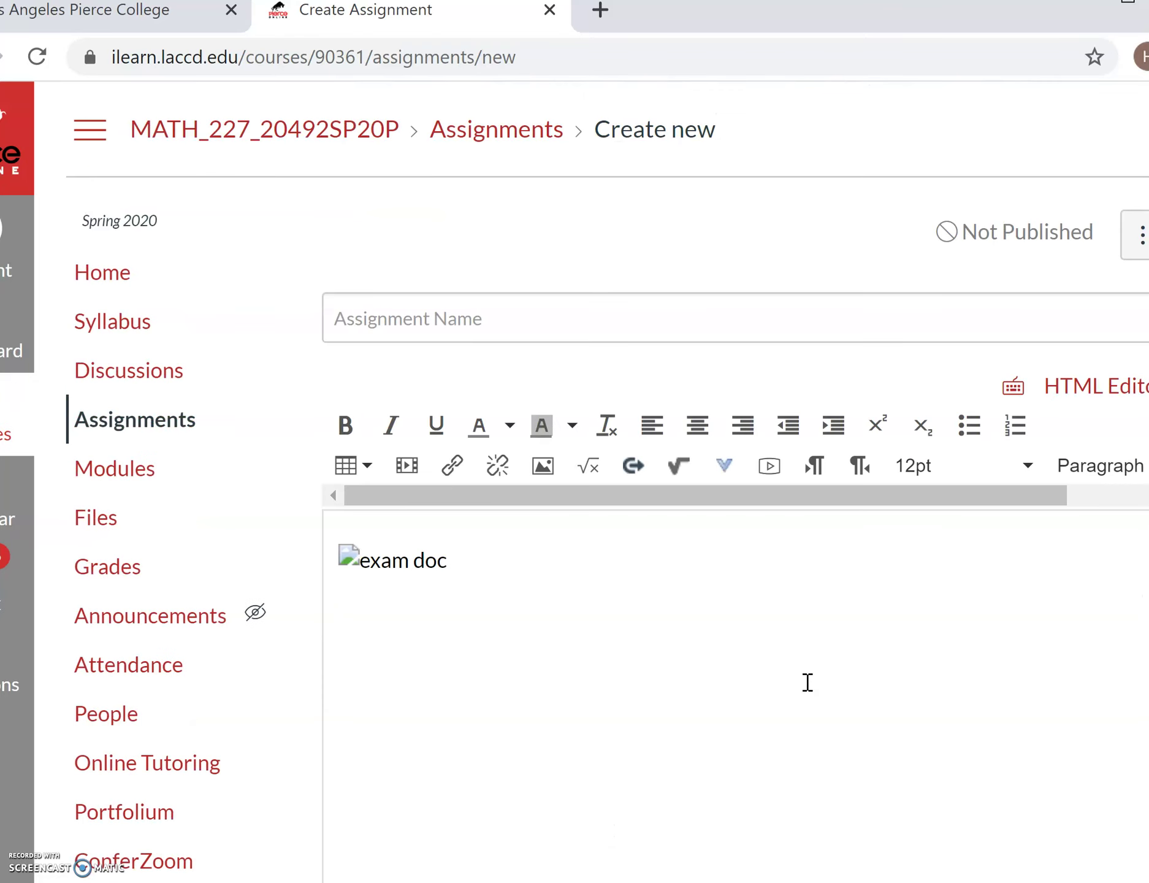
scroll(799, 673, "down", 4)
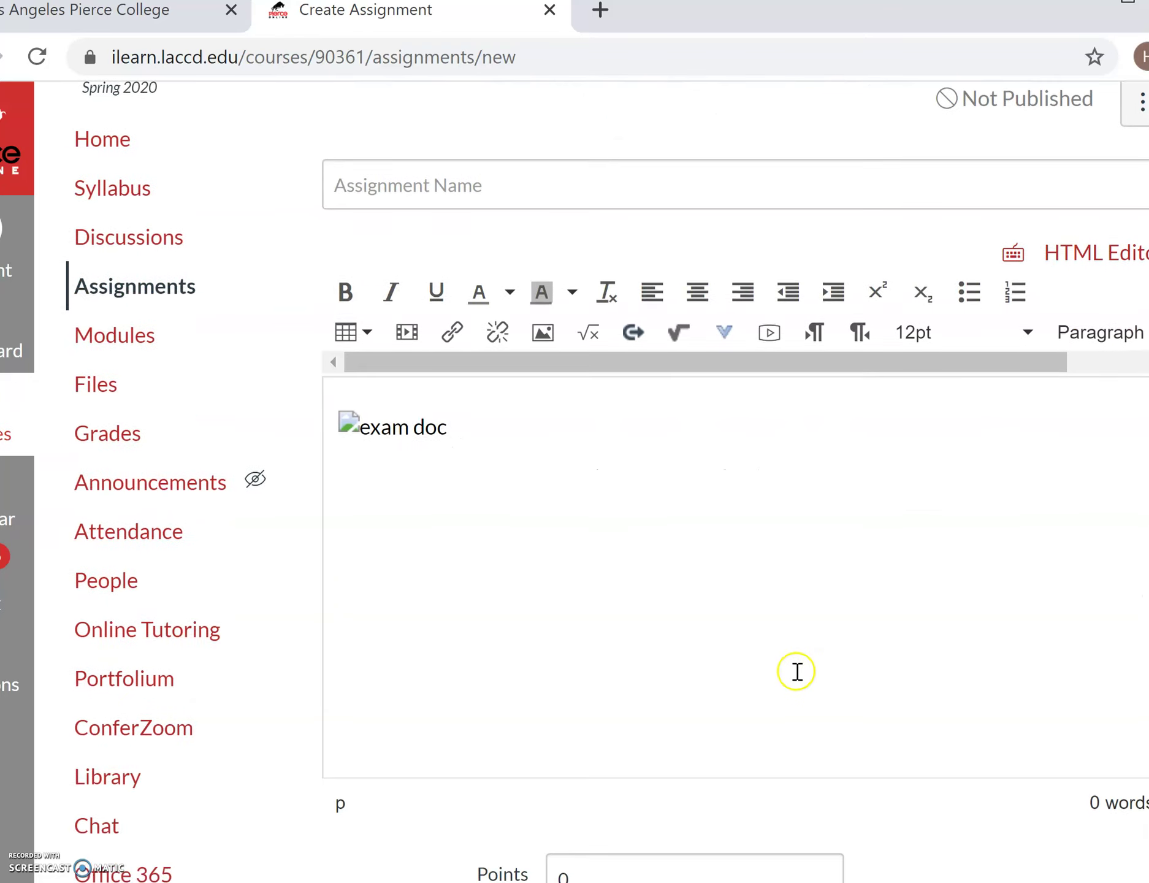